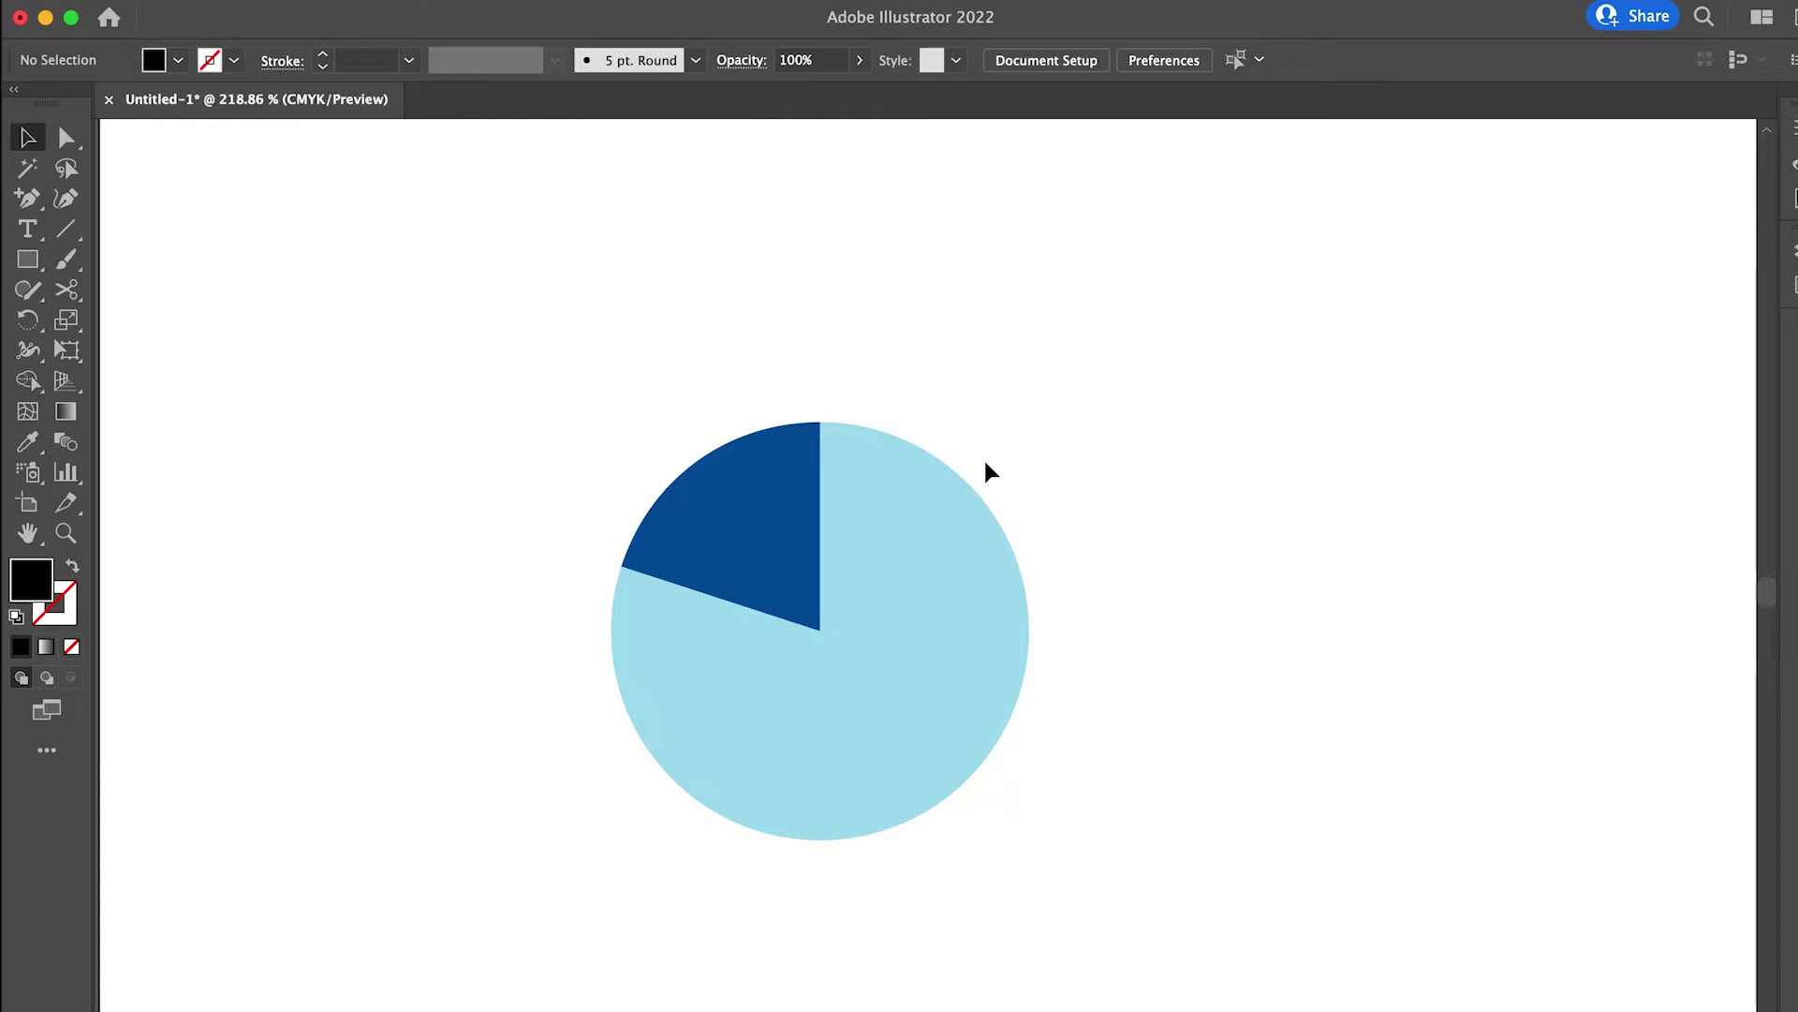
# Create a pie graph on the artboard with the data values 80 and 20
pyautogui.click(935, 566)
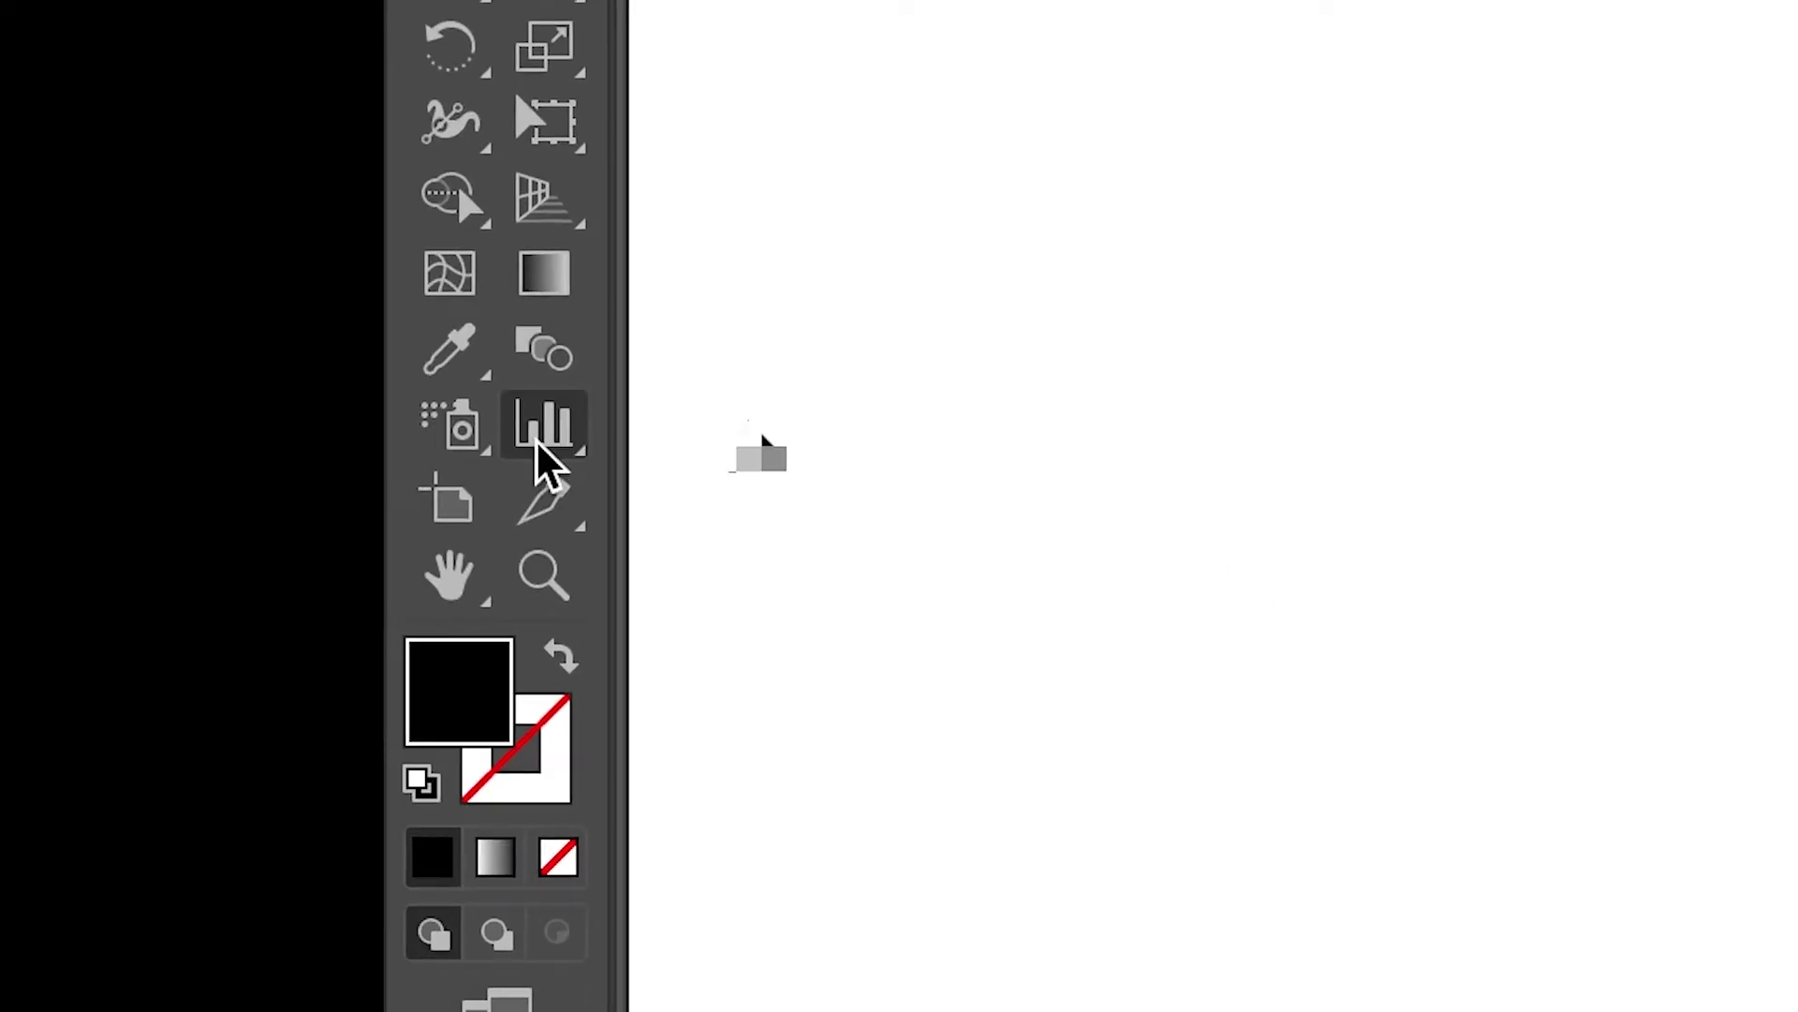
pyautogui.click(535, 441)
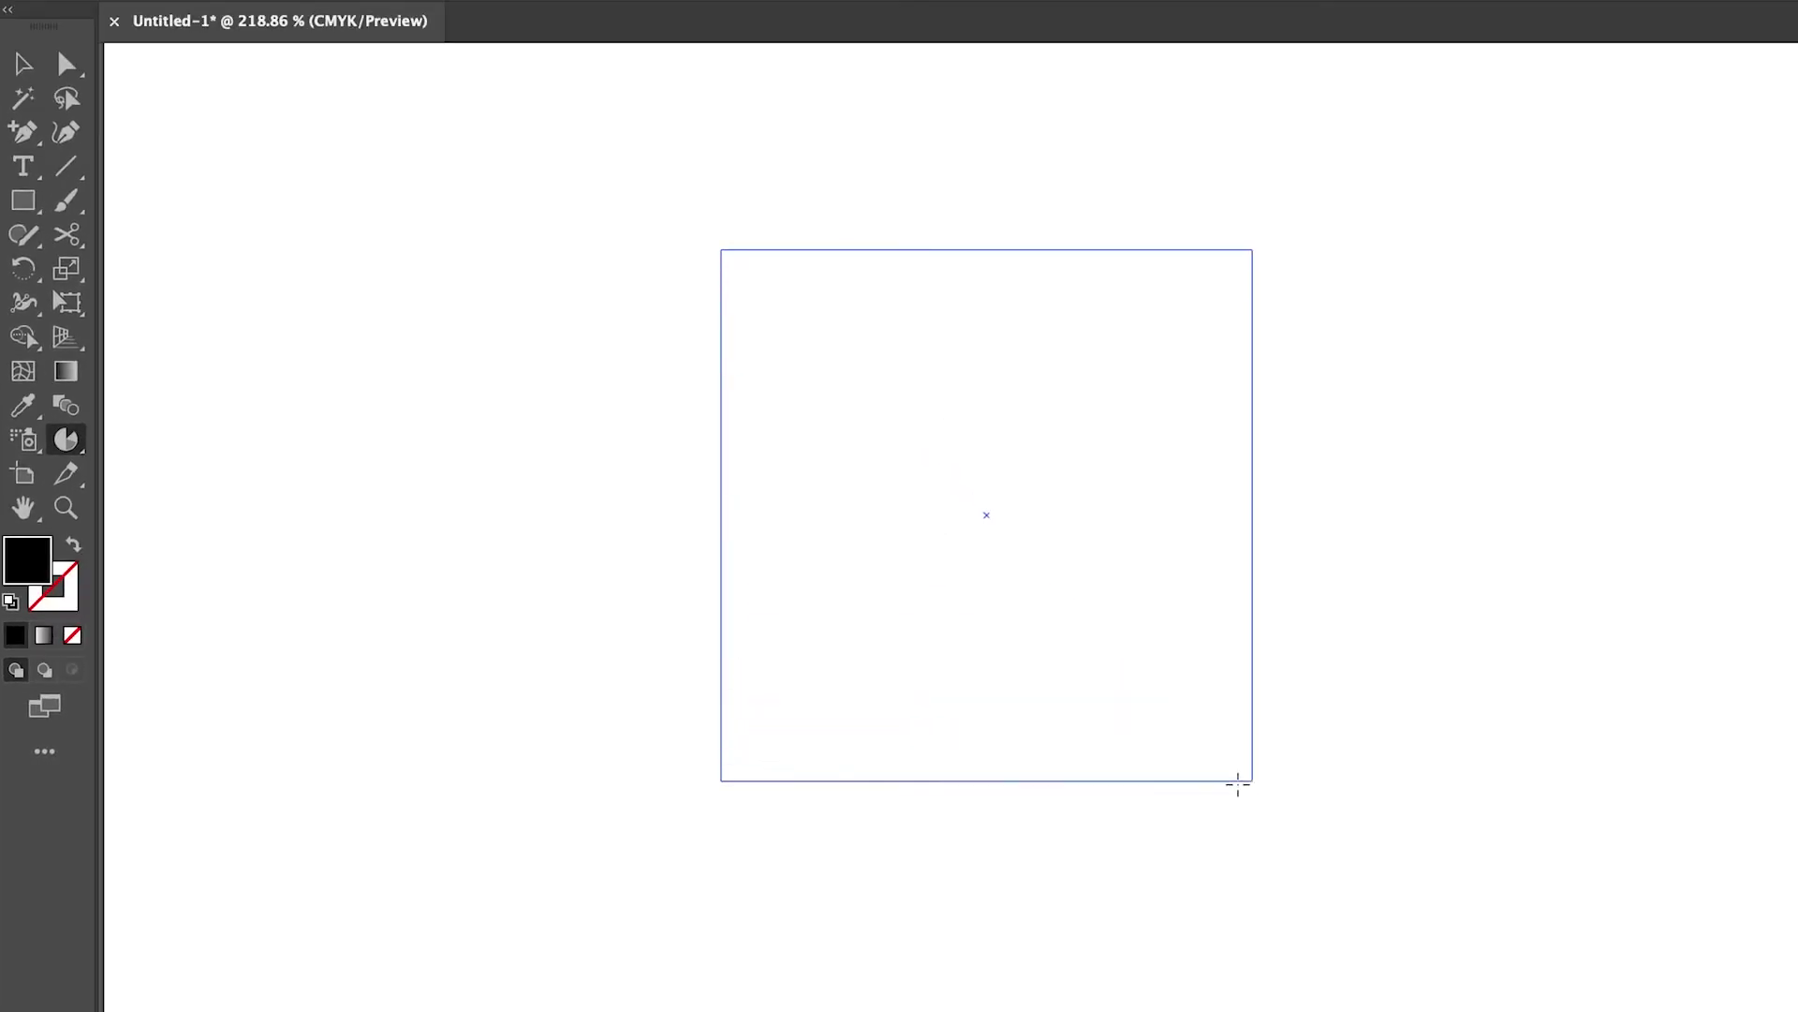
pyautogui.moveTo(1246, 791); pyautogui.dragTo(1247, 792)
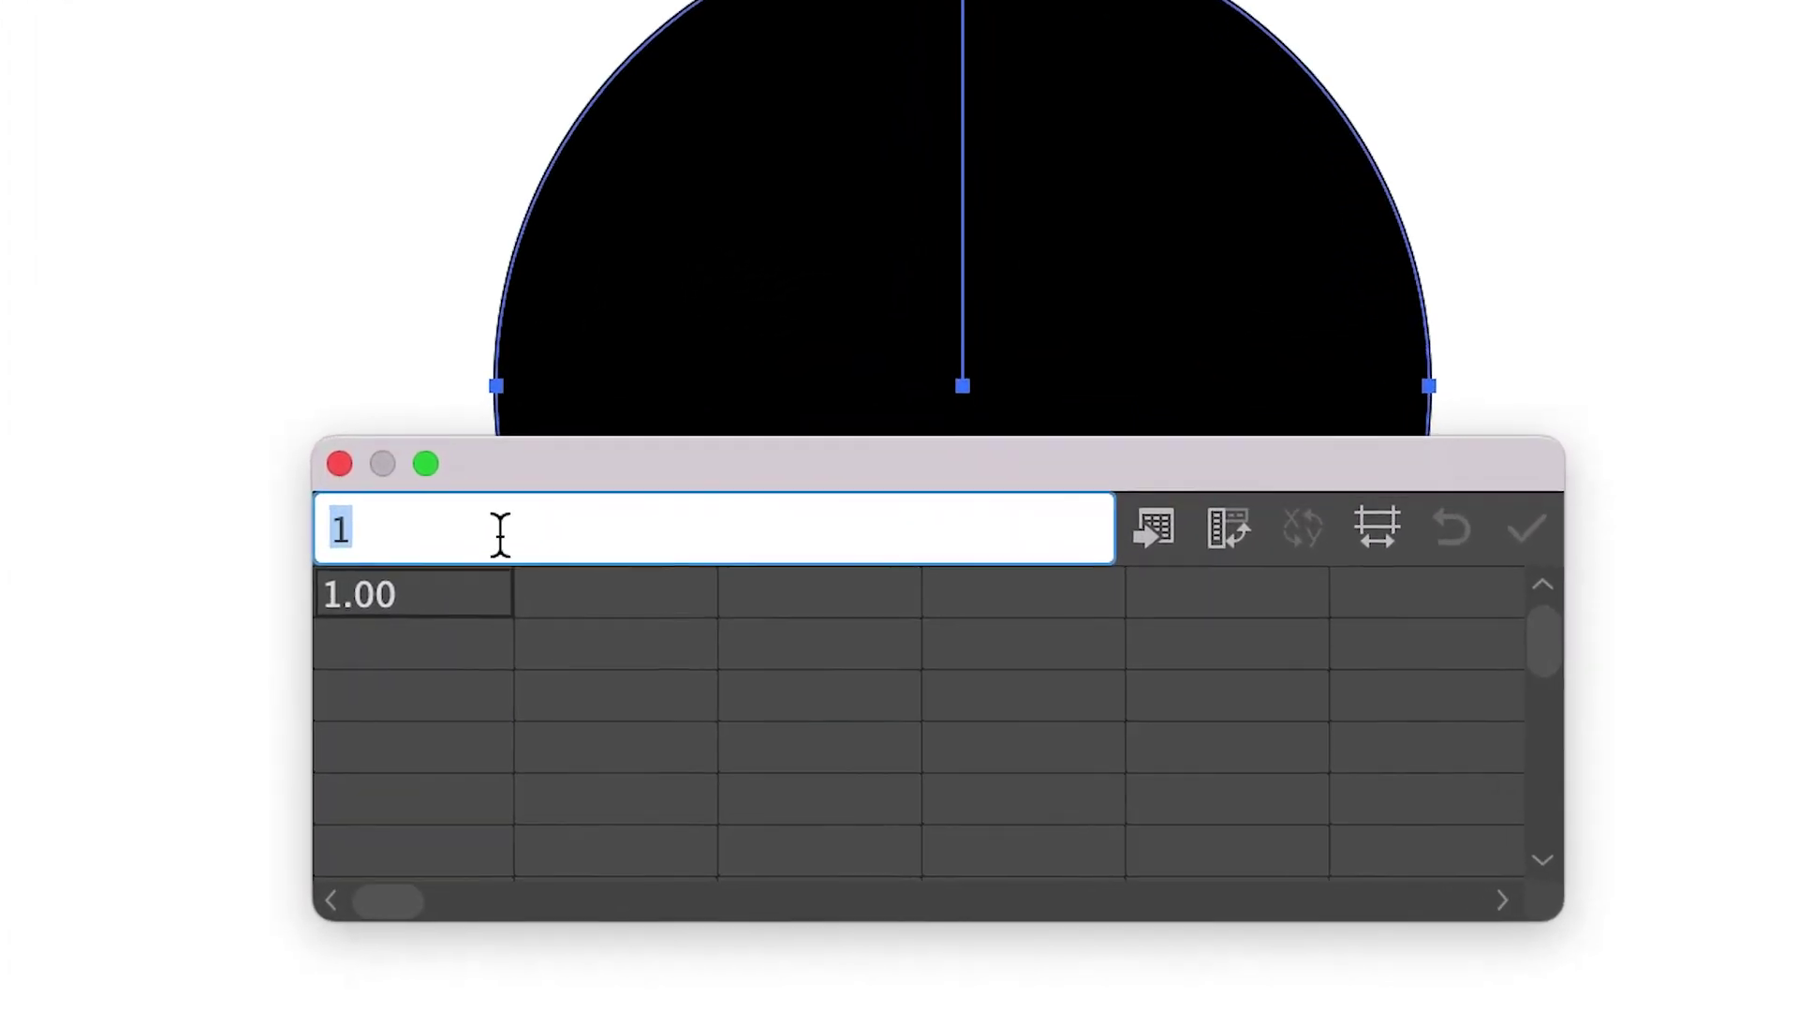
pyautogui.click(500, 534)
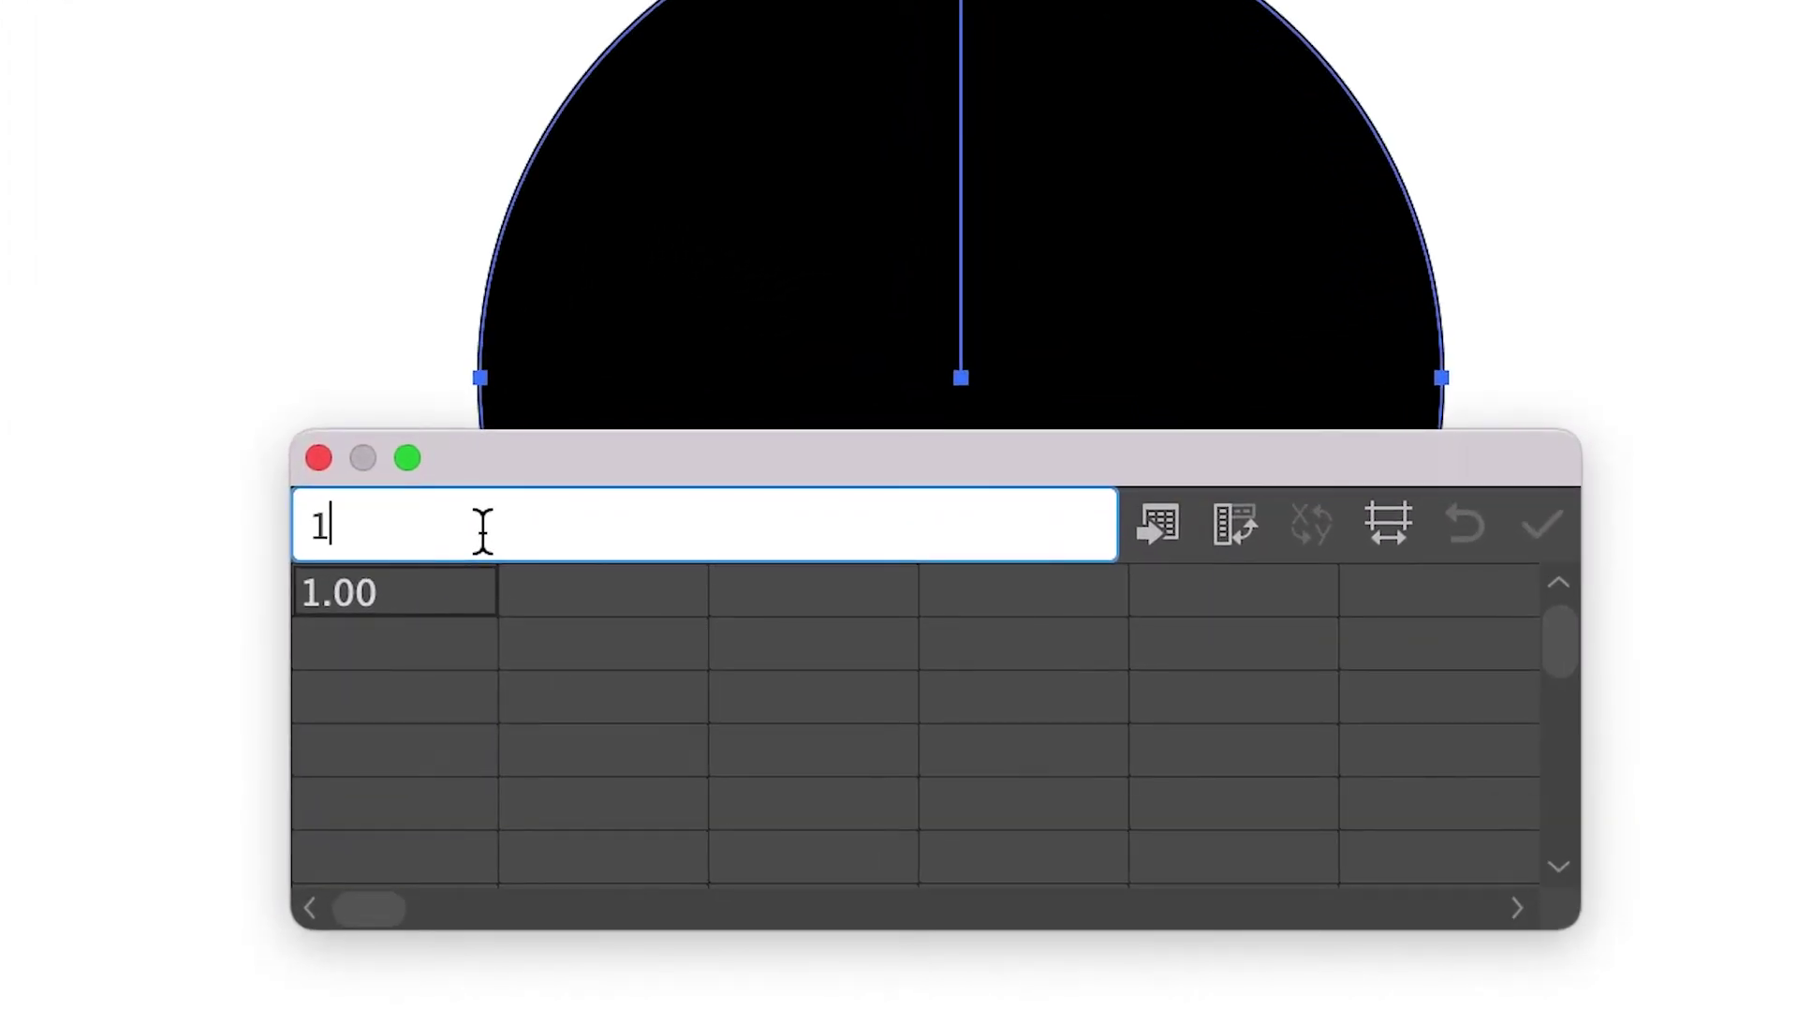
pyautogui.press('BackSpace')
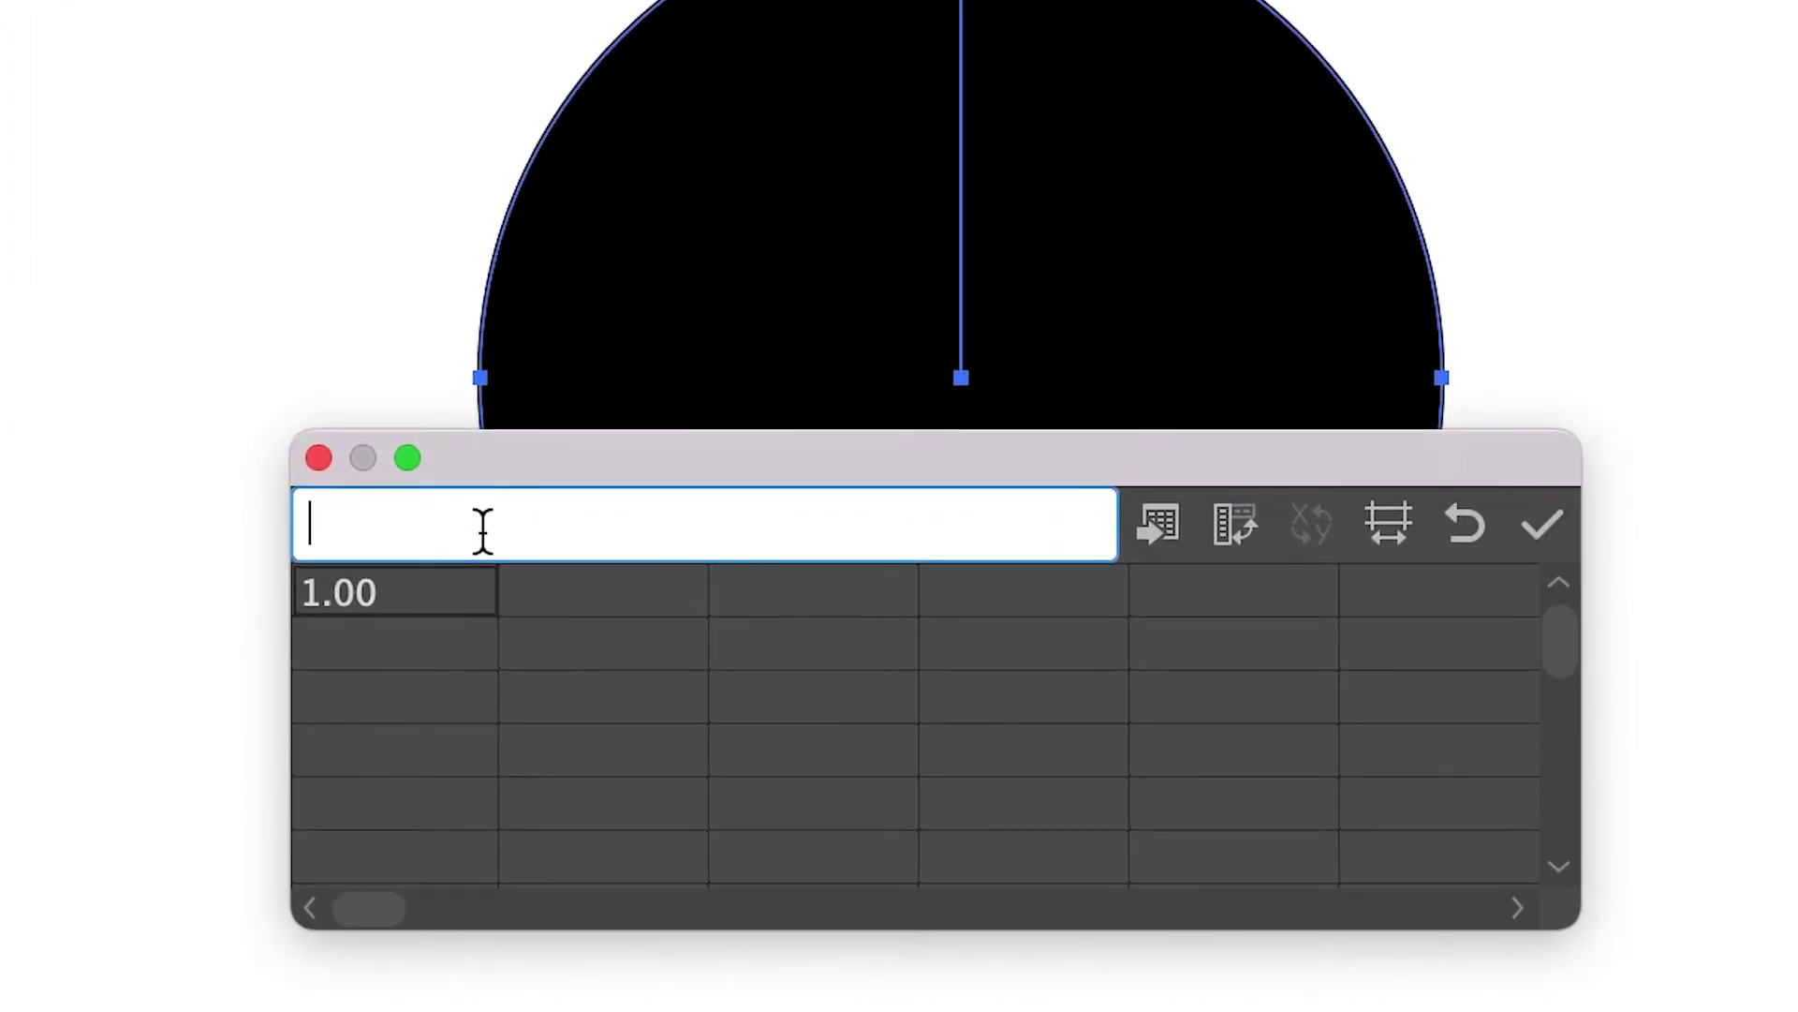
pyautogui.write('80')
pyautogui.press('Tab')
pyautogui.write('20')
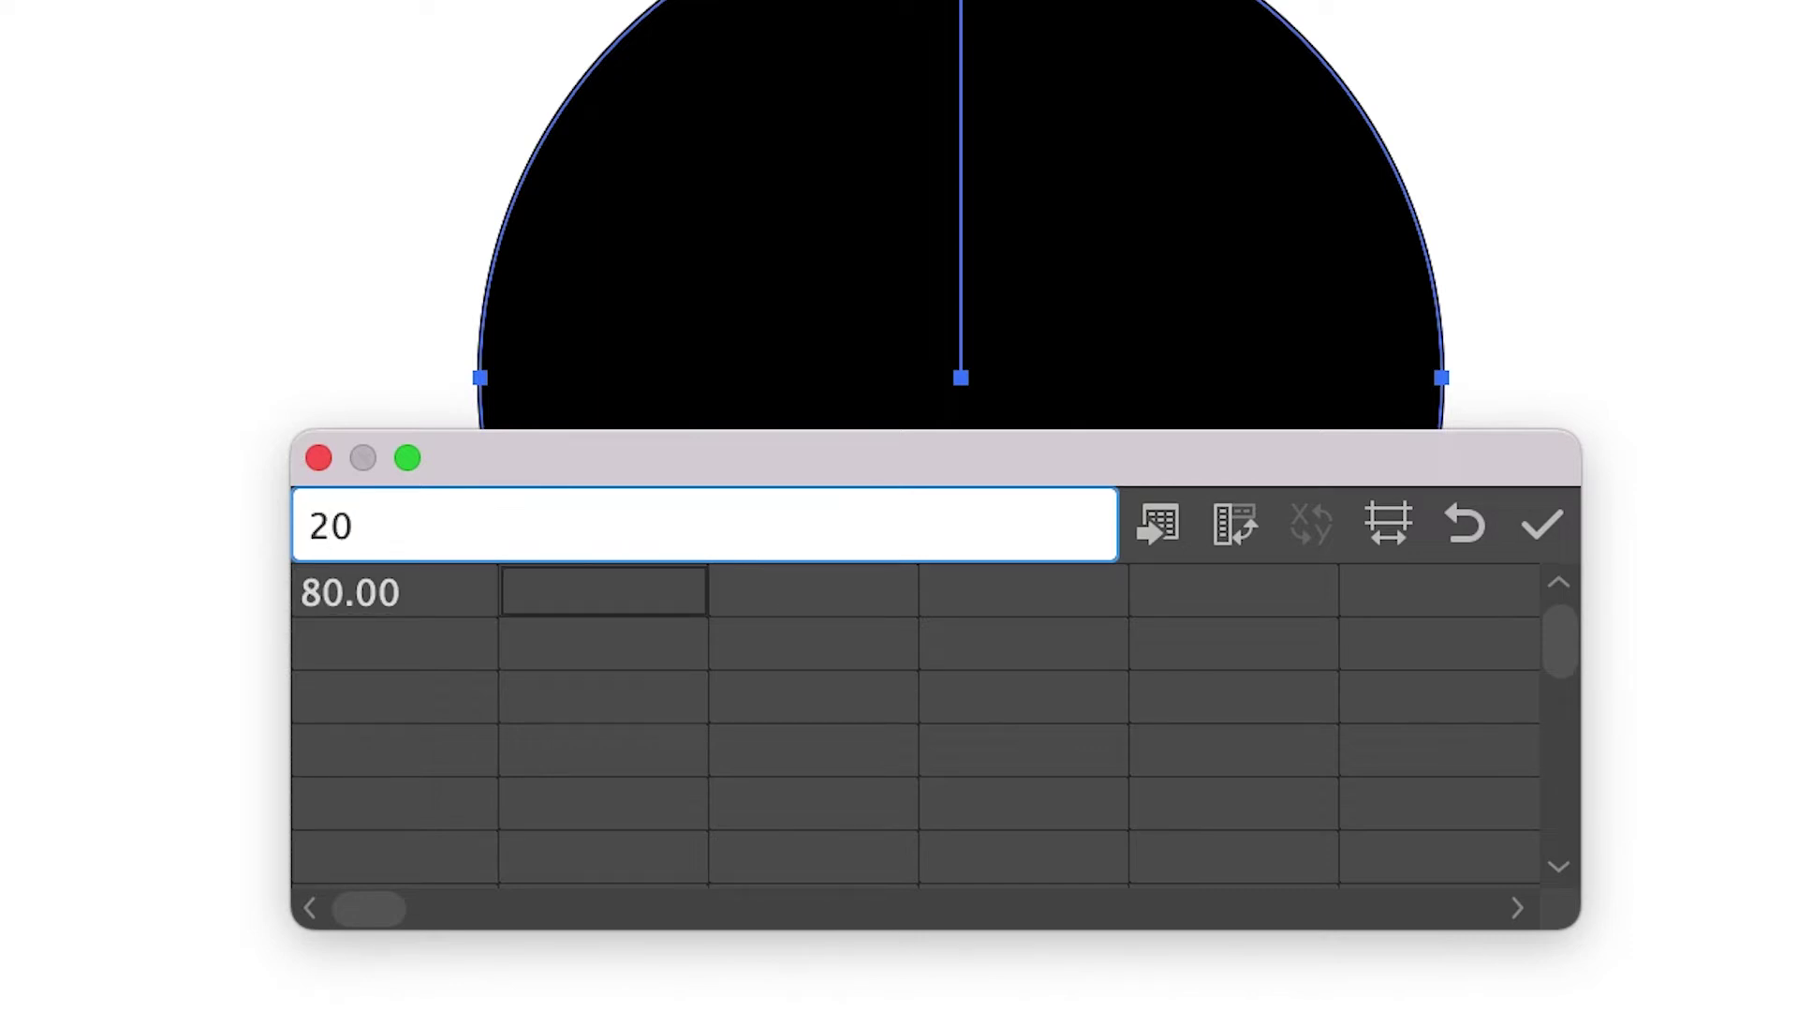
pyautogui.press('Tab')
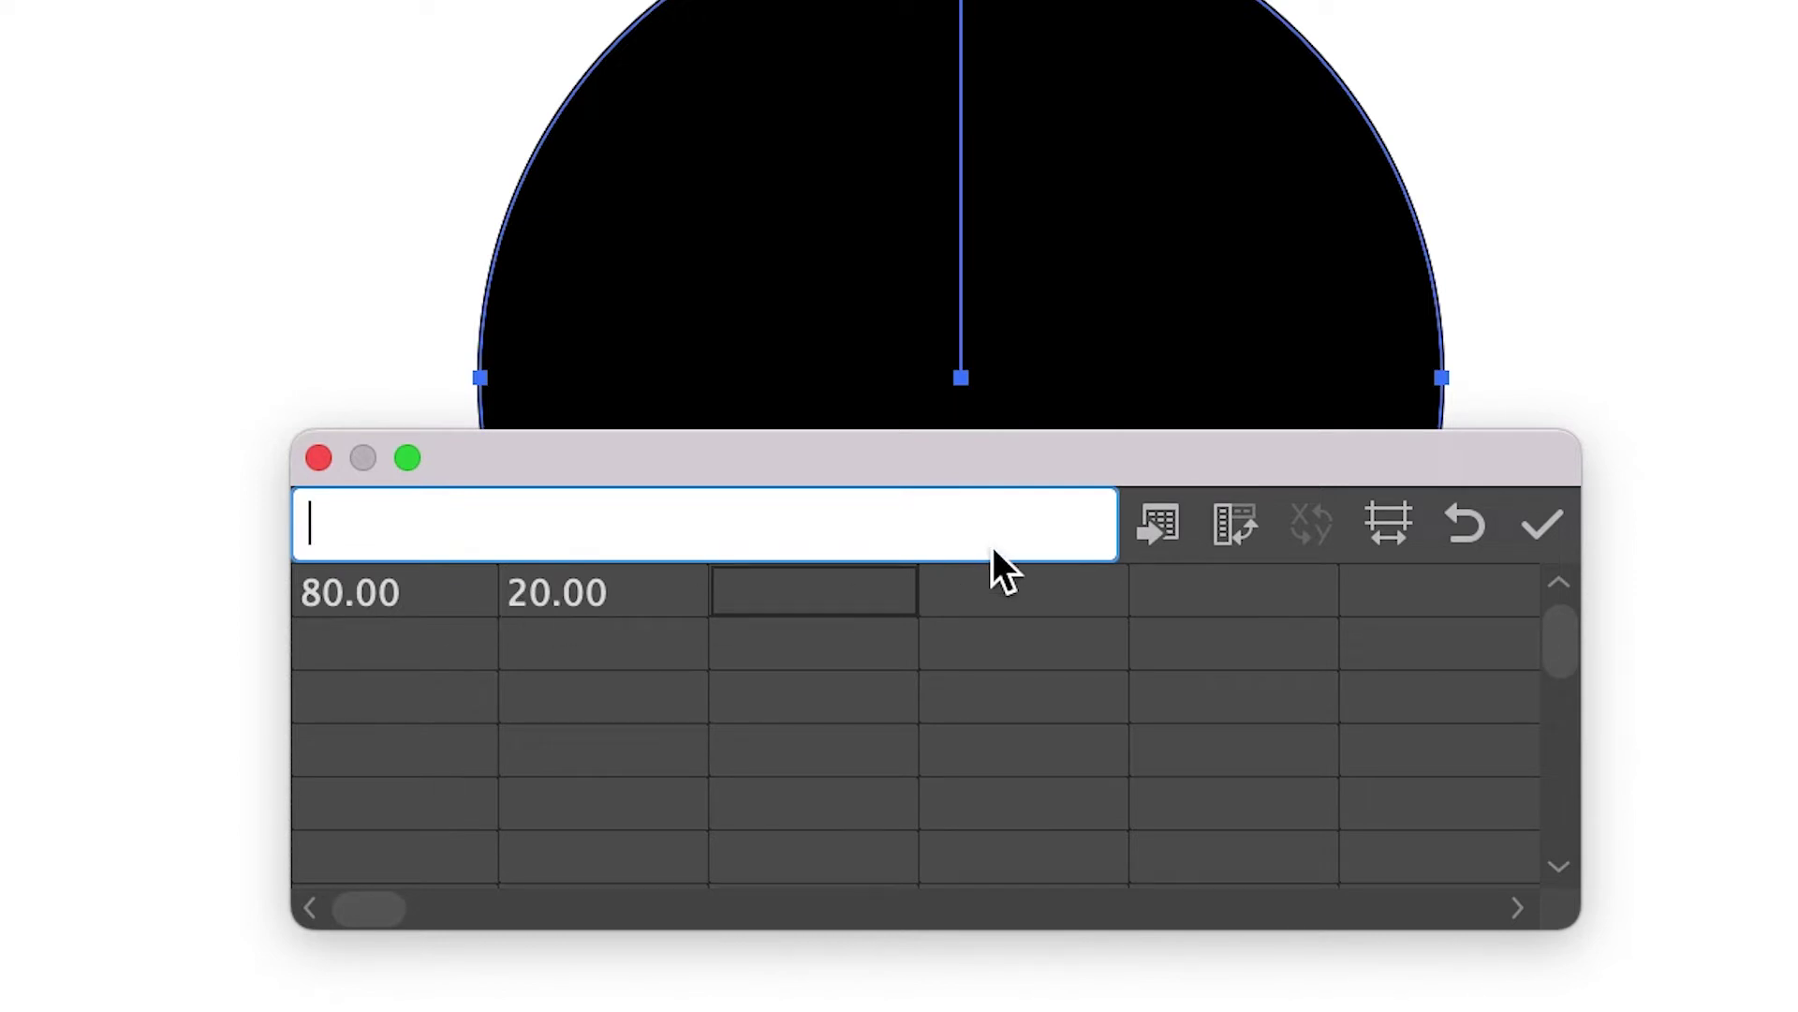
pyautogui.click(1536, 534)
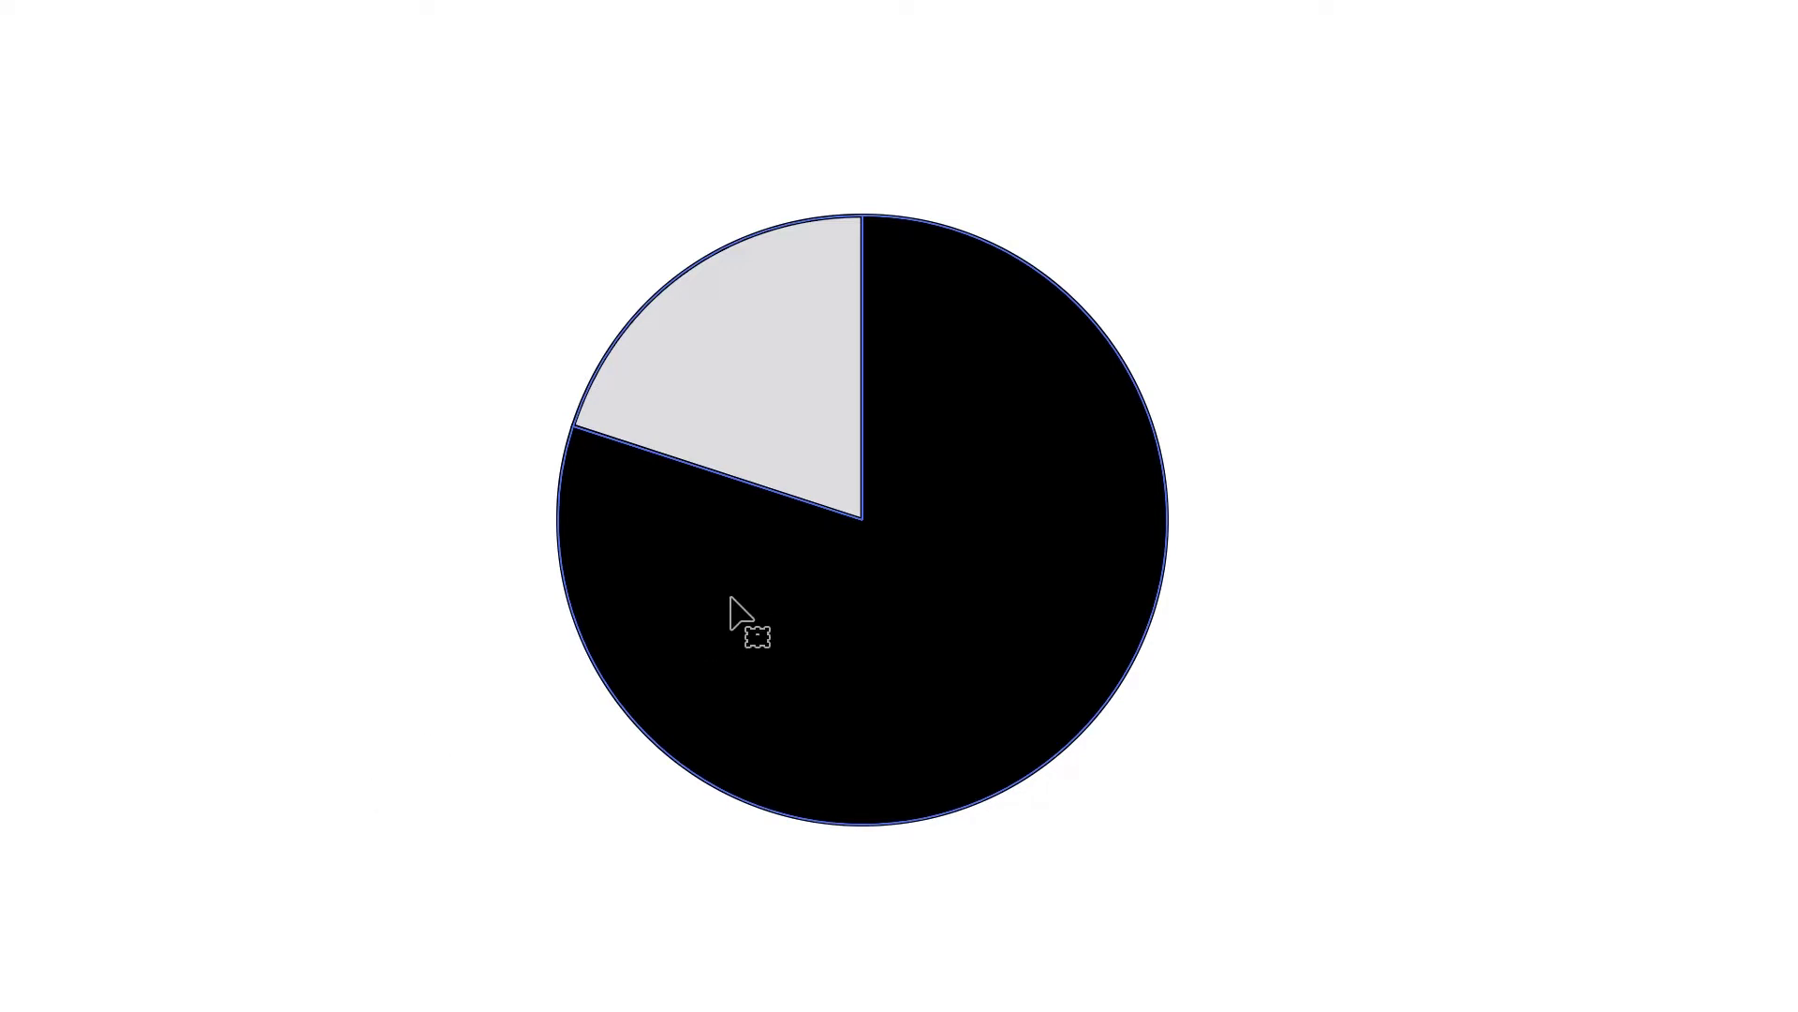
# Try to apply the lime green library colour 373 to the pie graph, and undo it
pyautogui.click(1781, 140)
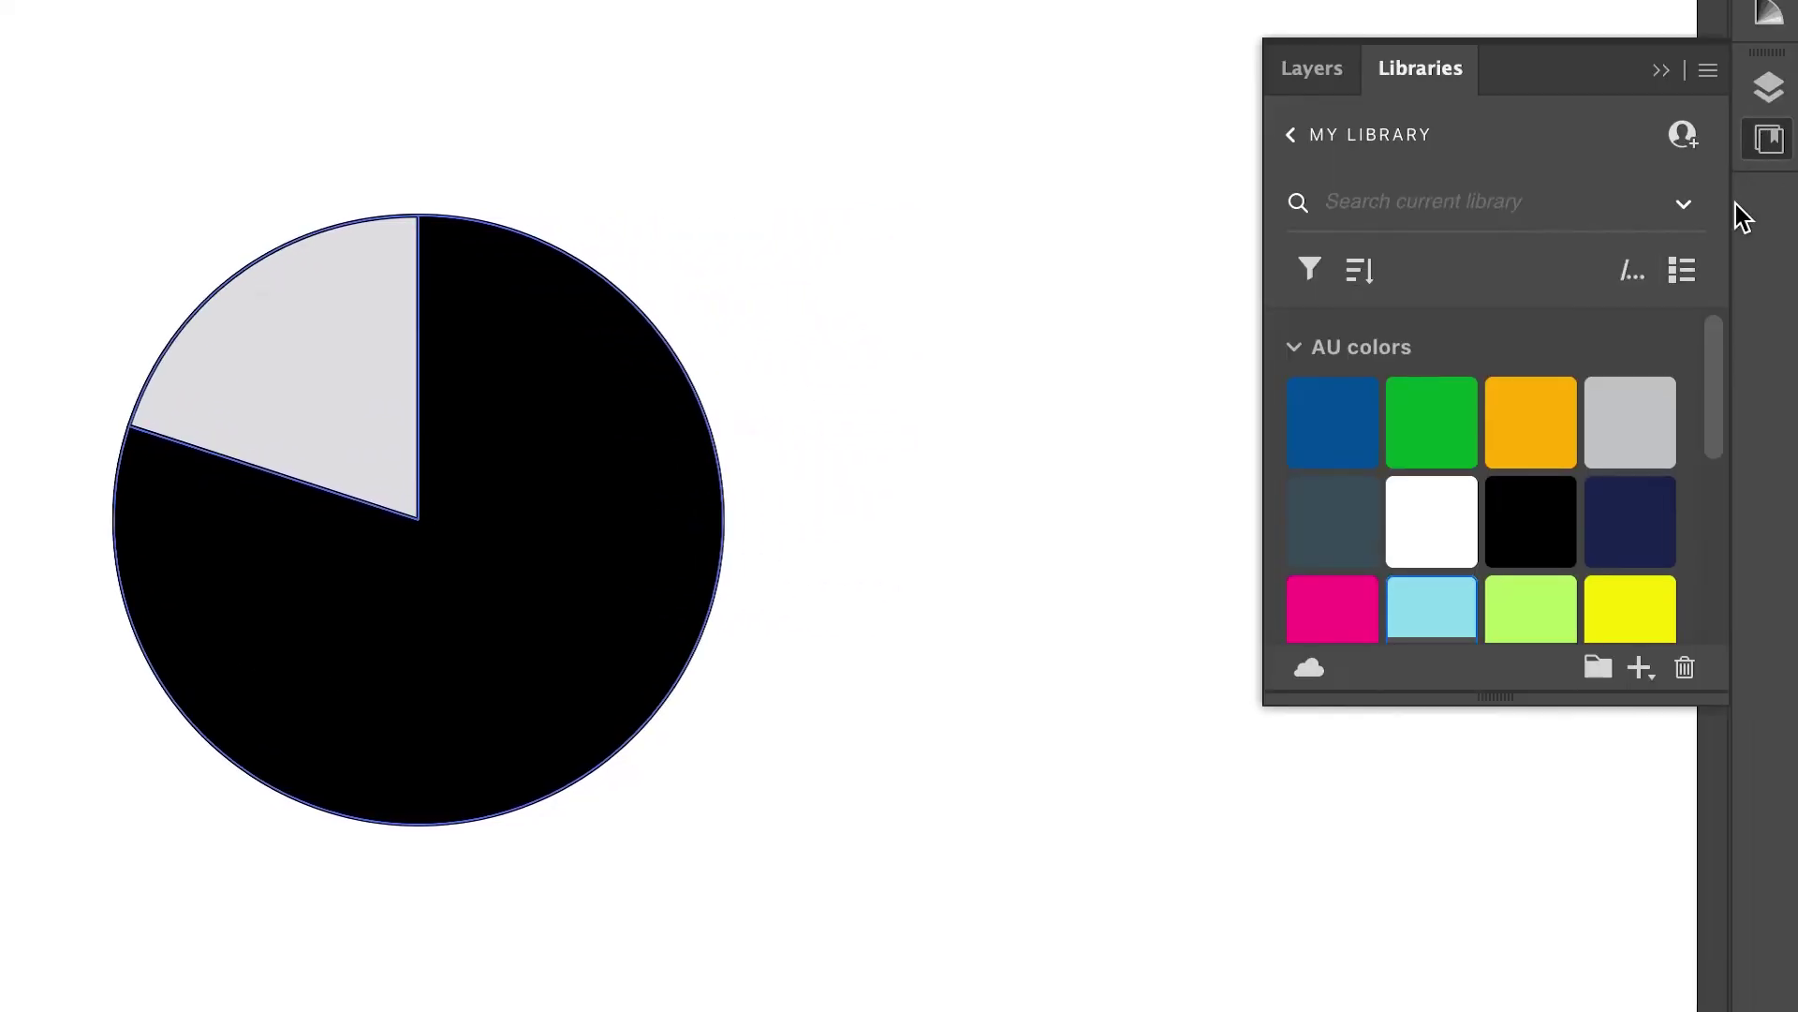
pyautogui.scroll(-2, 1545, 609)
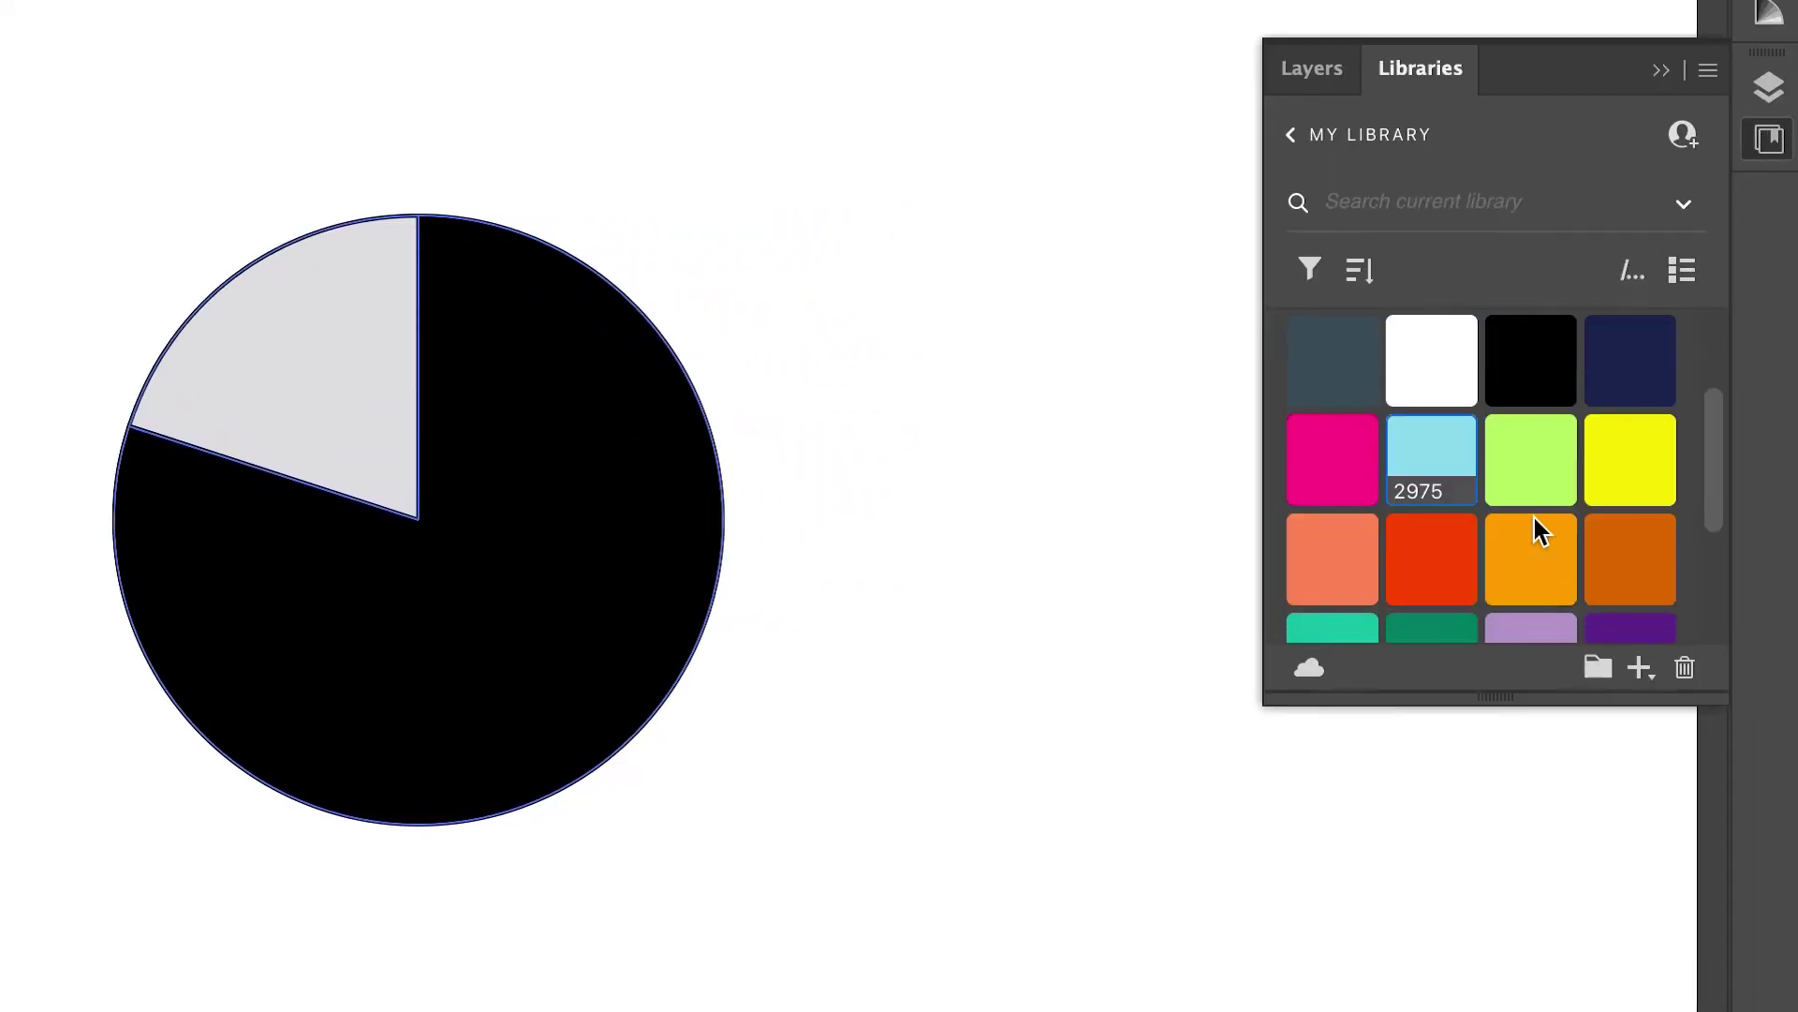
pyautogui.click(1530, 473)
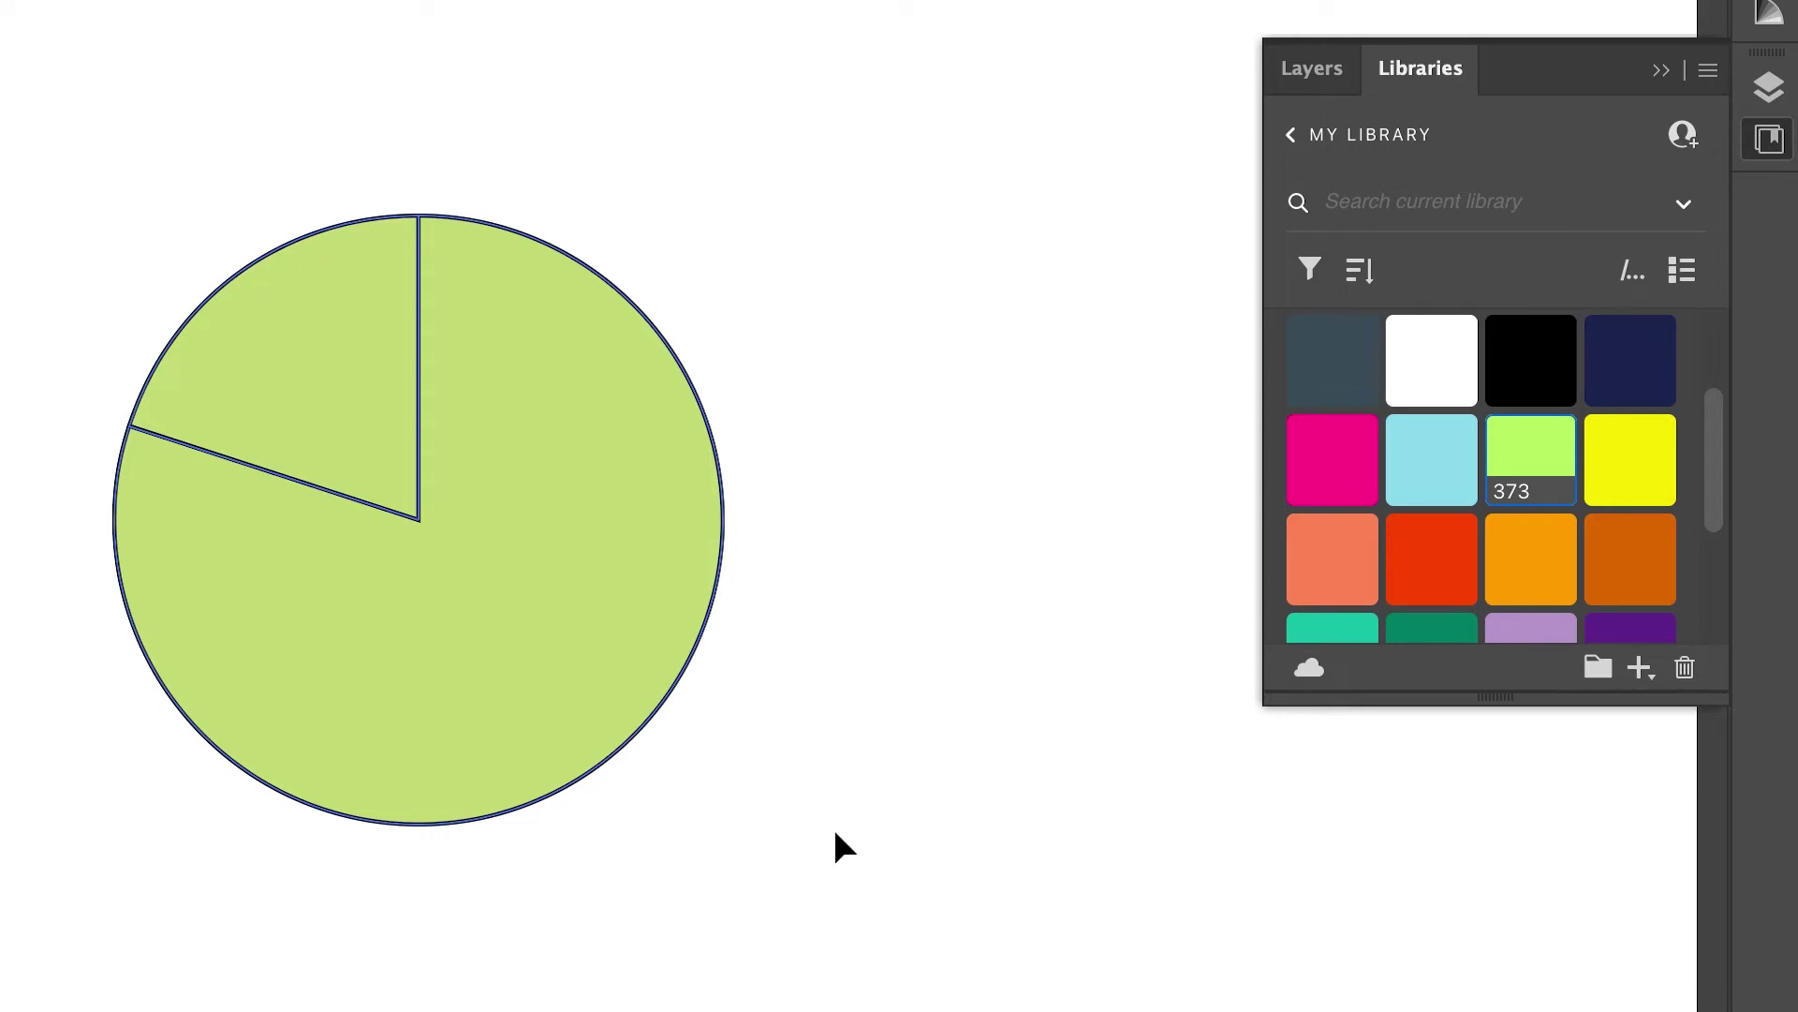
pyautogui.click(754, 259)
pyautogui.press('super+z')
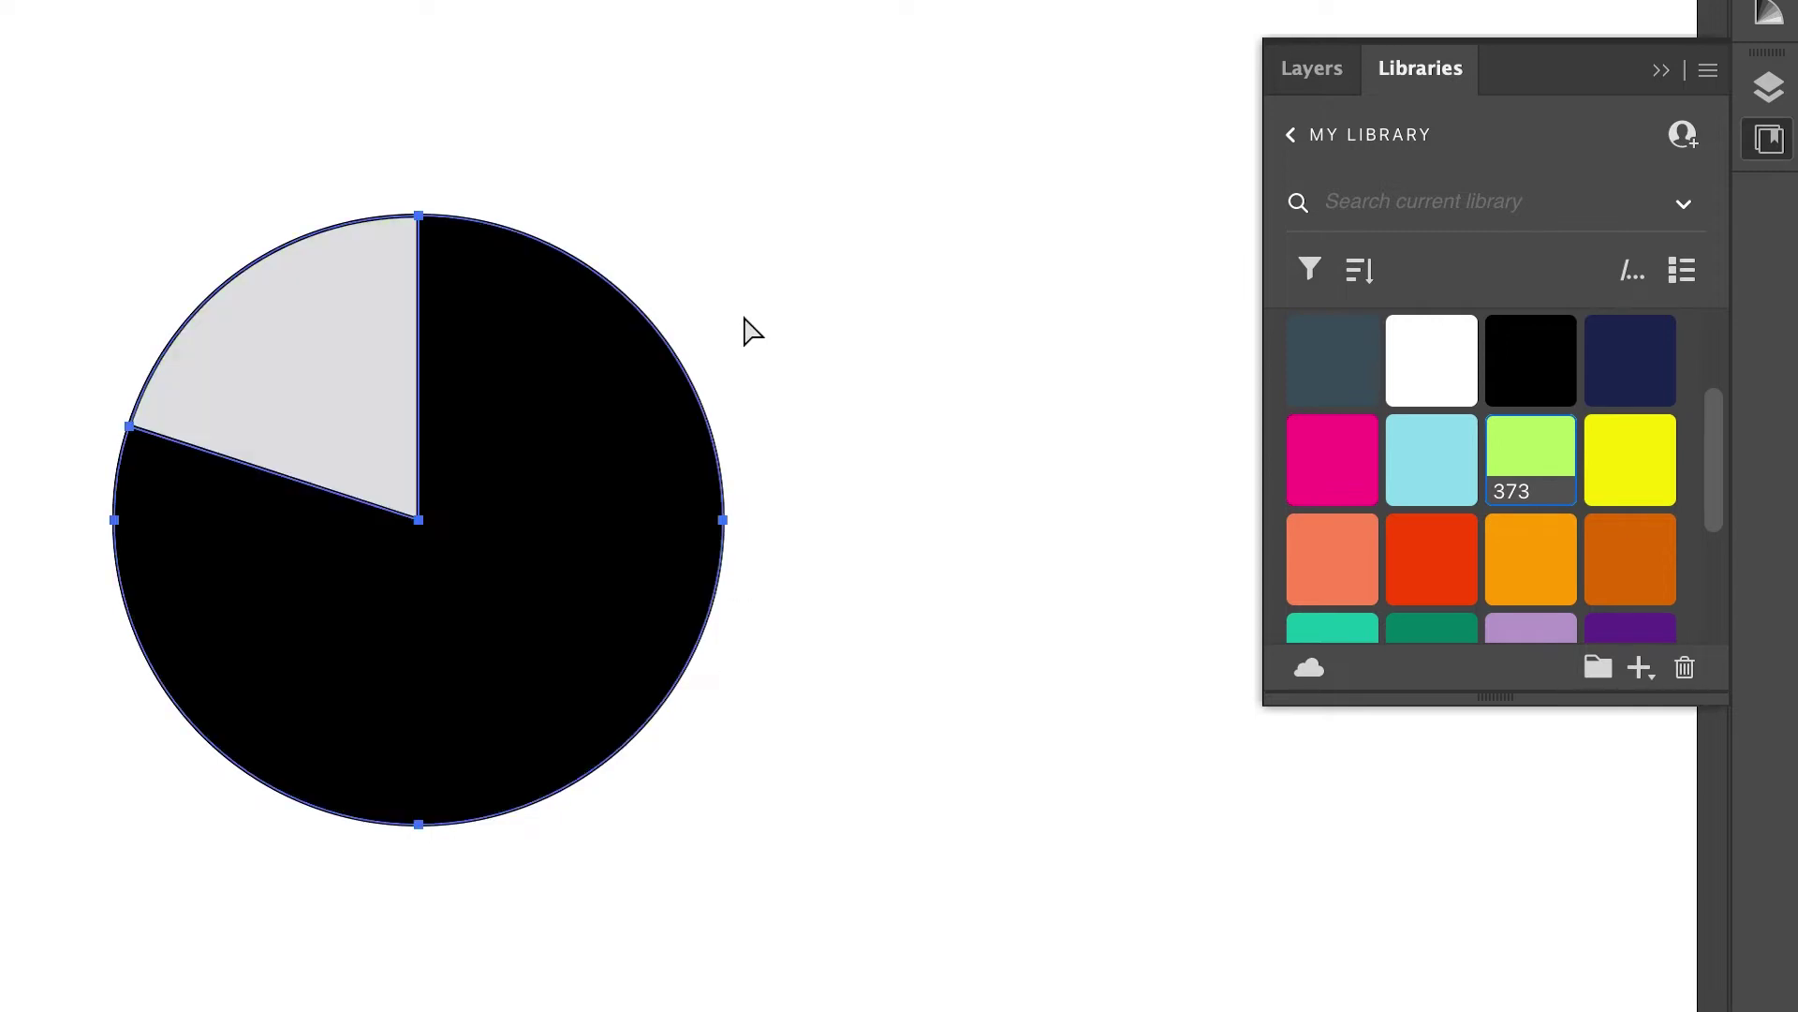
# Flatten the transparency of the pie graph with the Medium Resolution preset
pyautogui.click(903, 390)
pyautogui.click(690, 502)
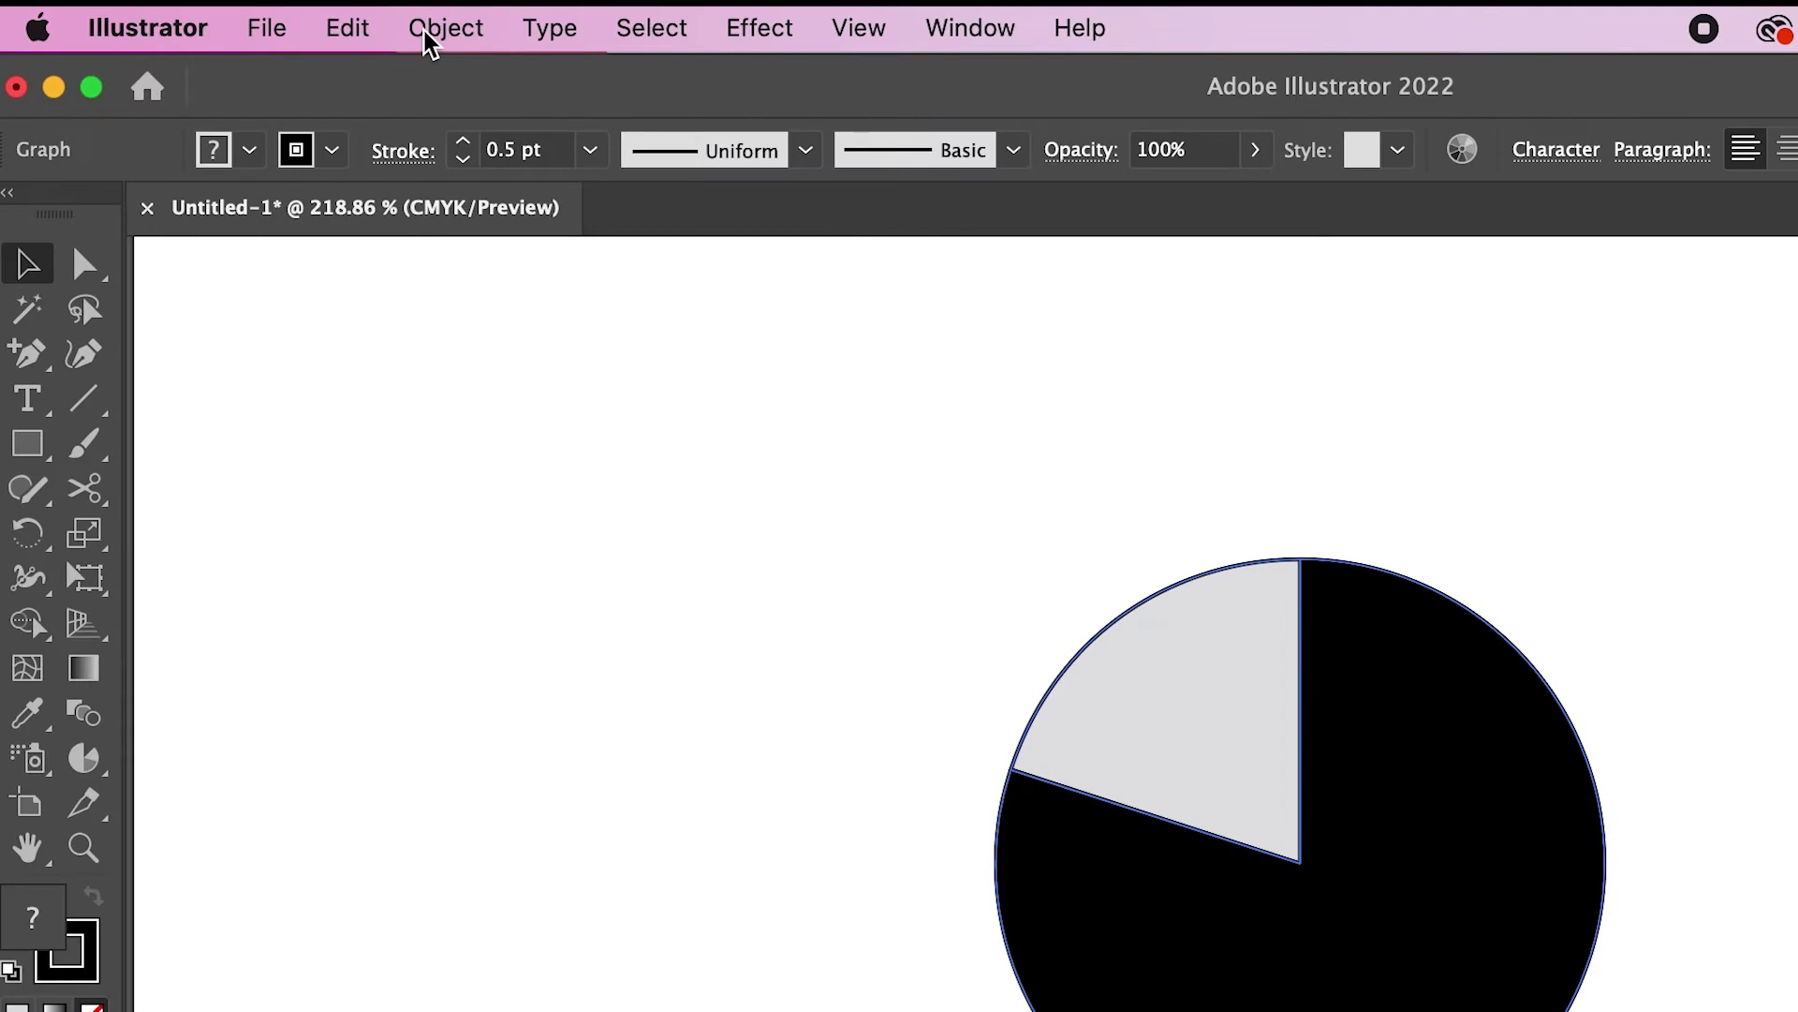
pyautogui.click(443, 28)
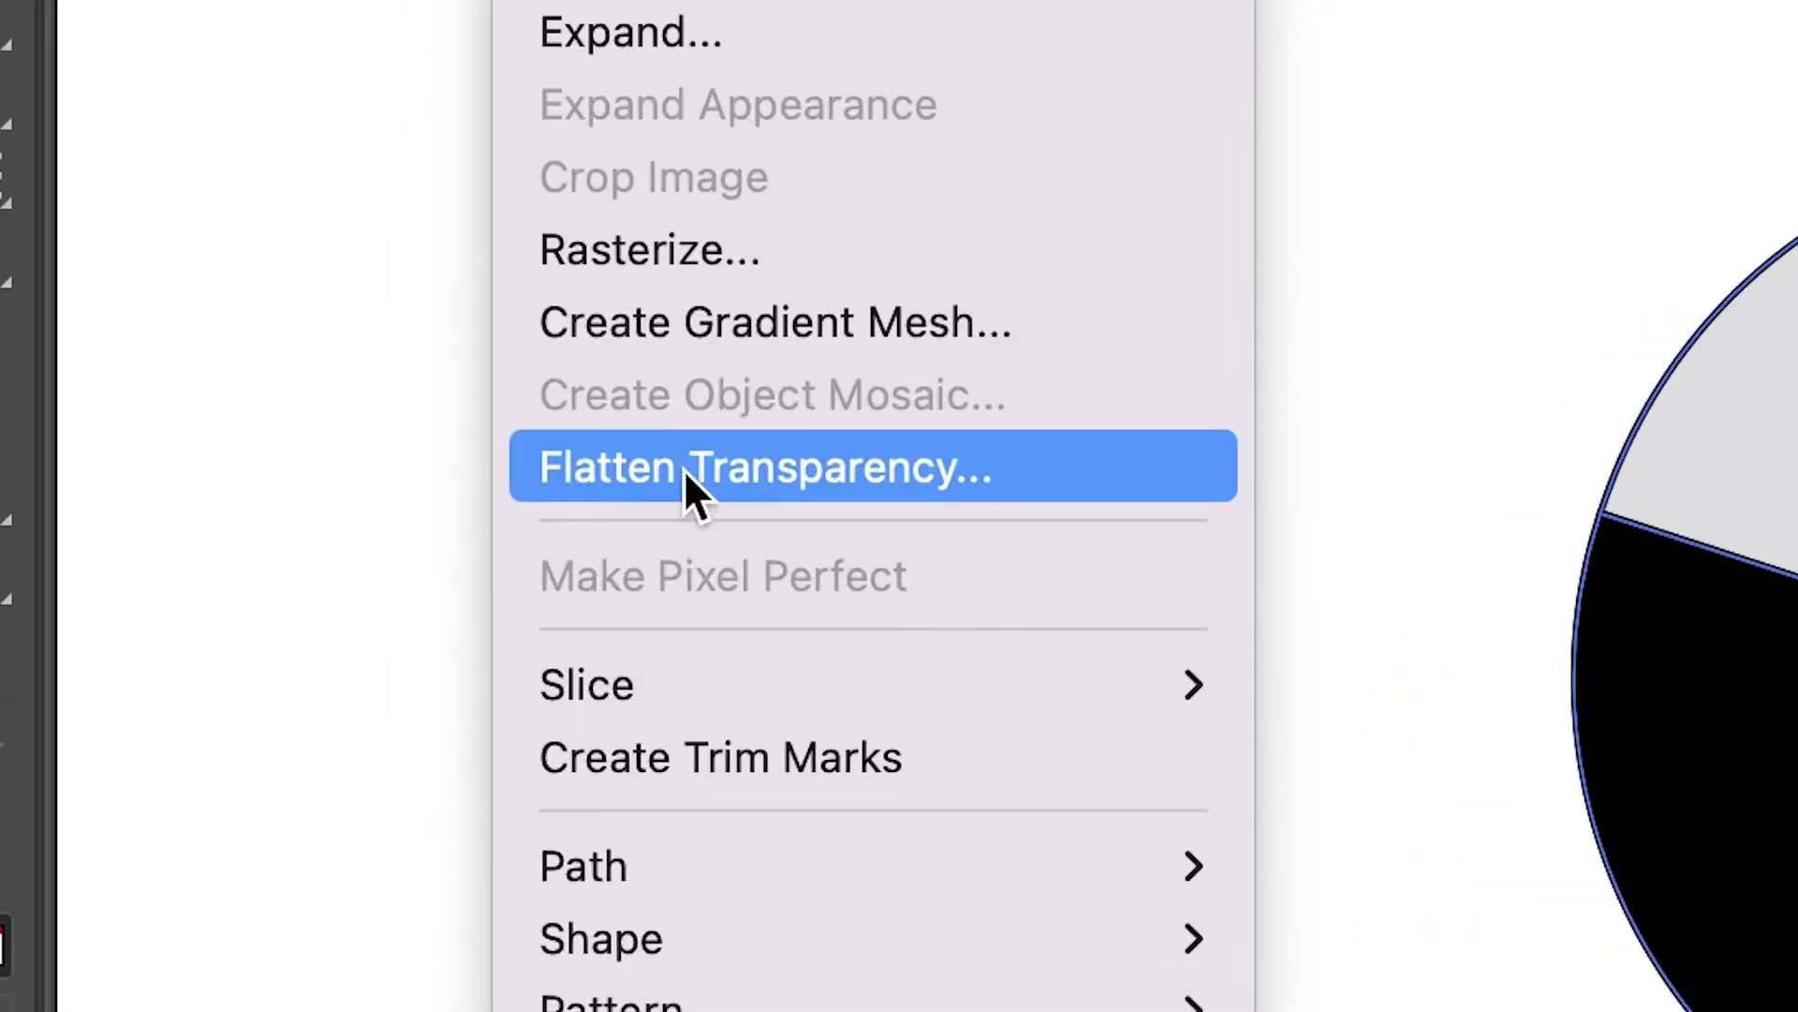
pyautogui.click(813, 470)
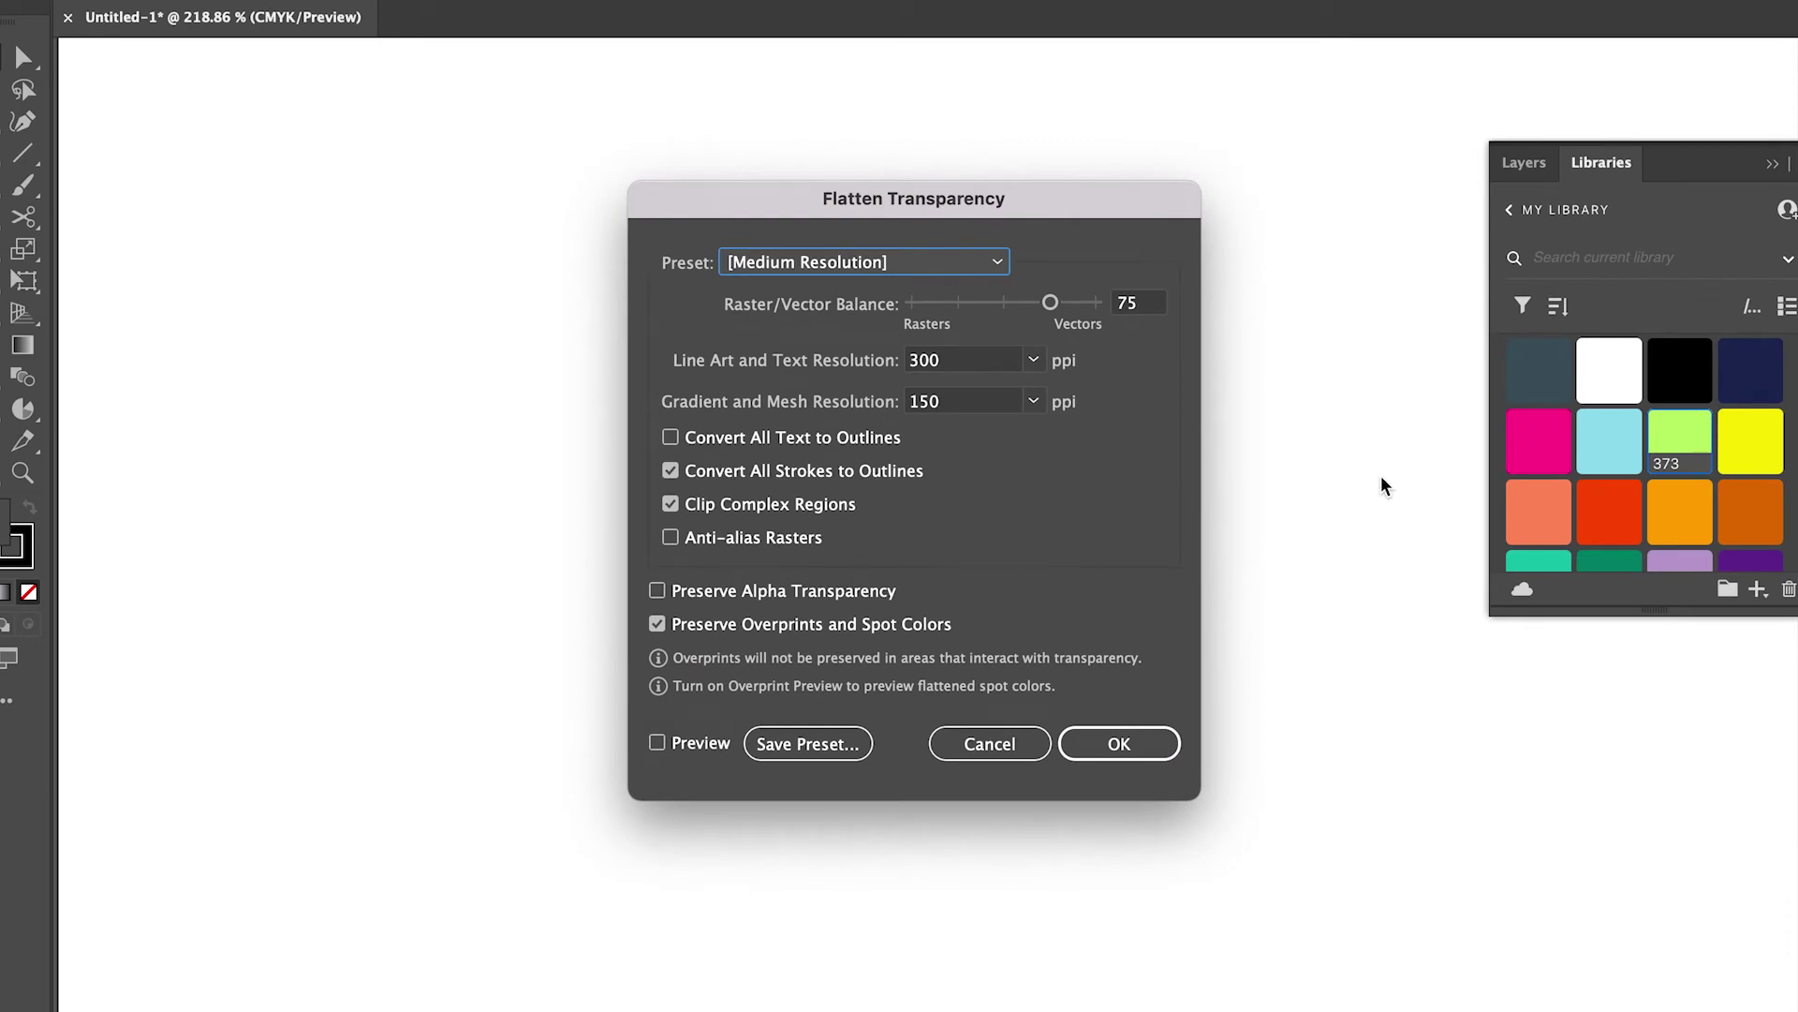
pyautogui.click(1117, 746)
# Separate the filled slices from the black outlines of the flattened pie and remove the outlines
pyautogui.click(1188, 693)
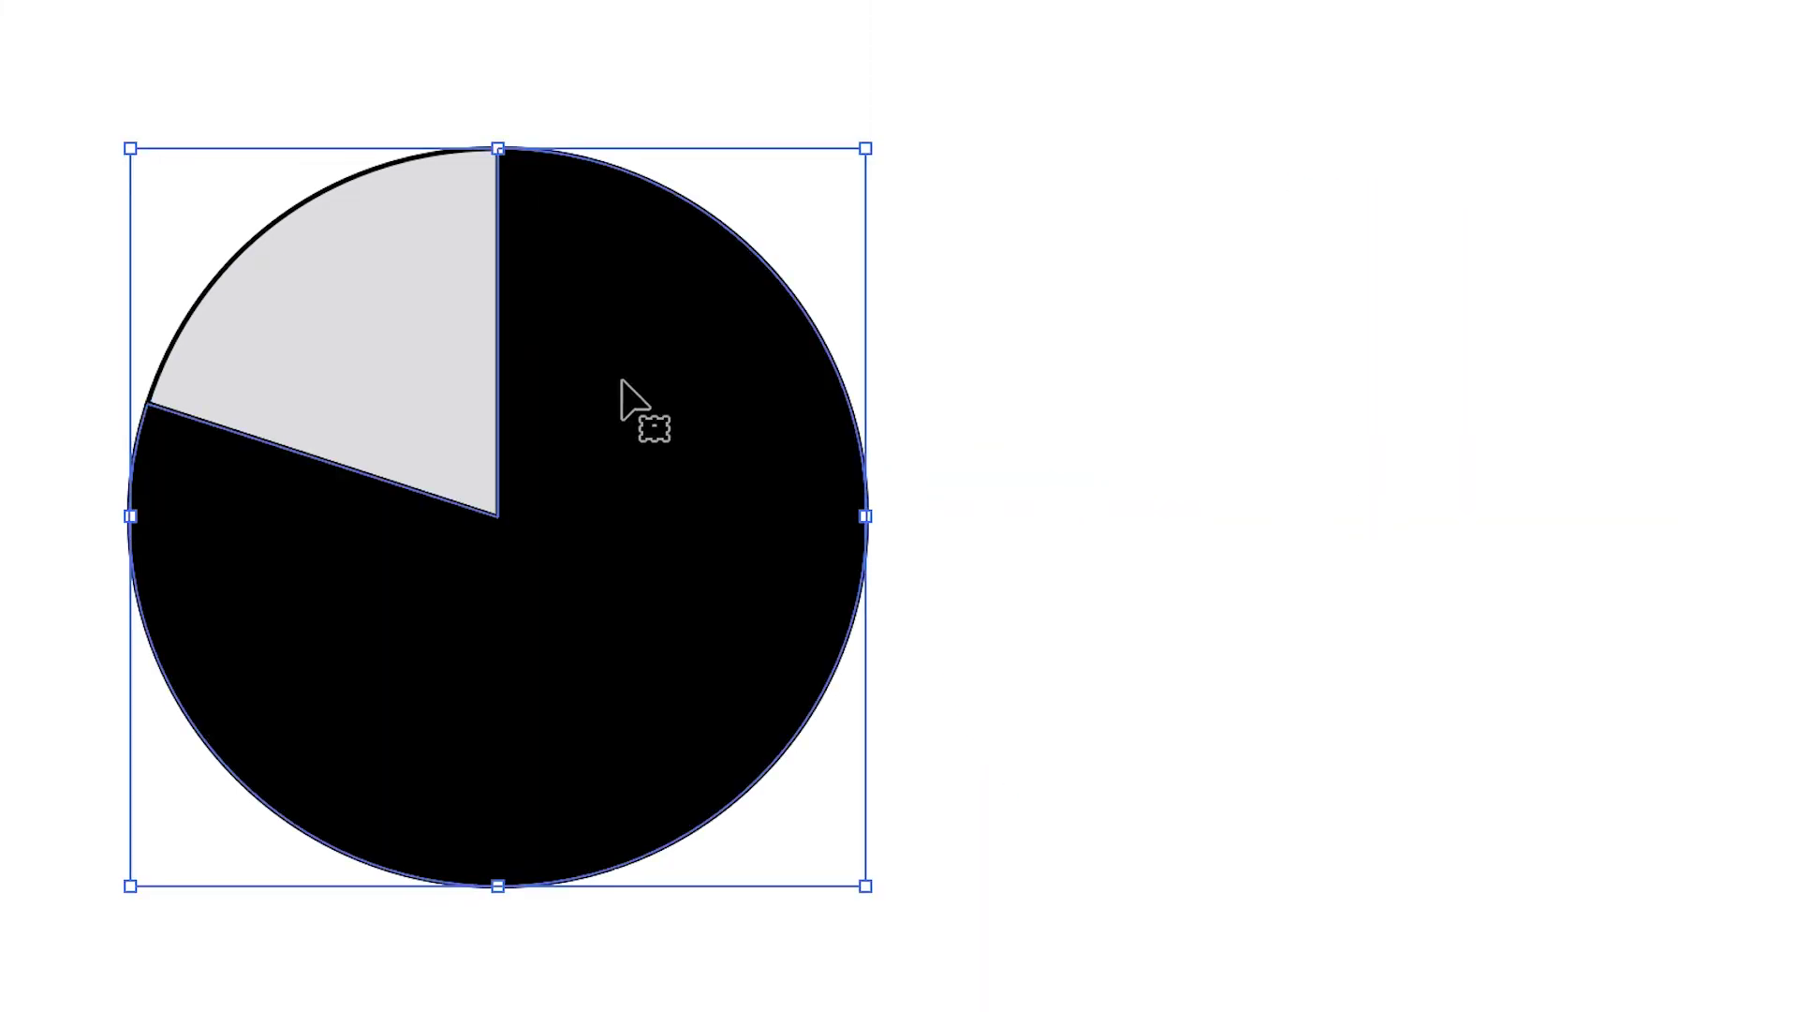
pyautogui.click(1284, 317)
pyautogui.click(642, 401)
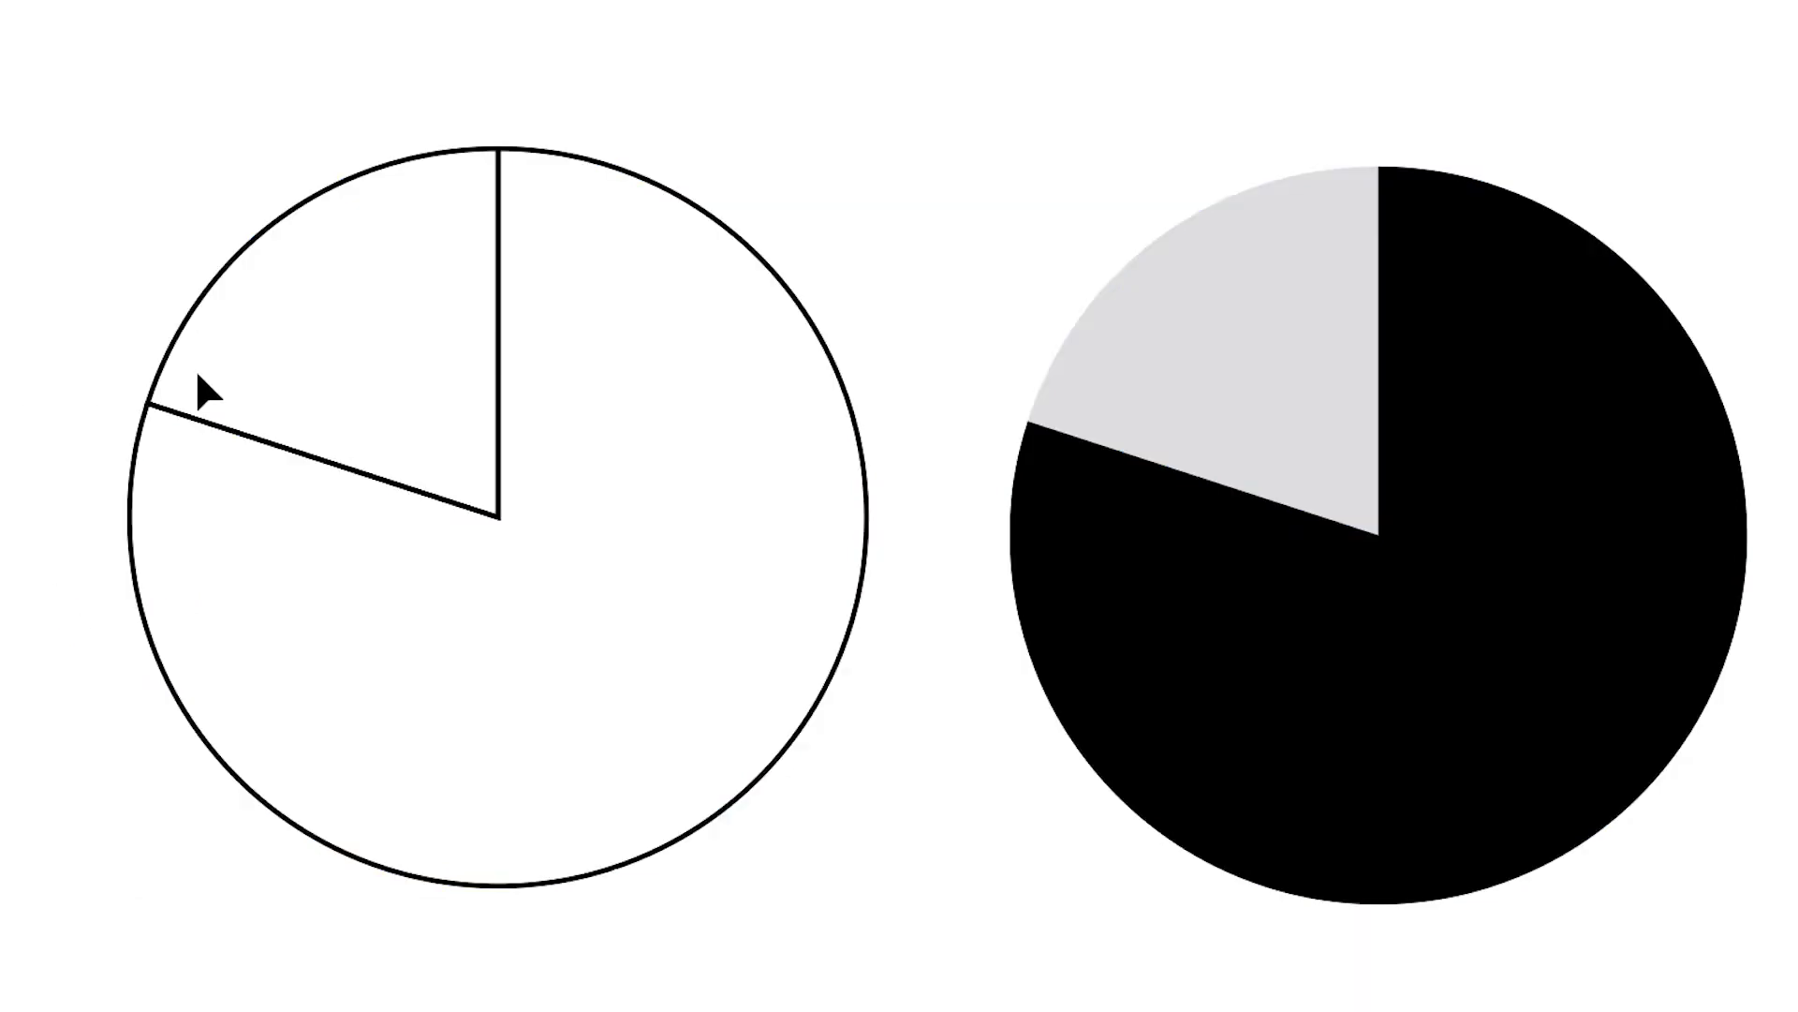
pyautogui.doubleClick(172, 409)
pyautogui.click(173, 409)
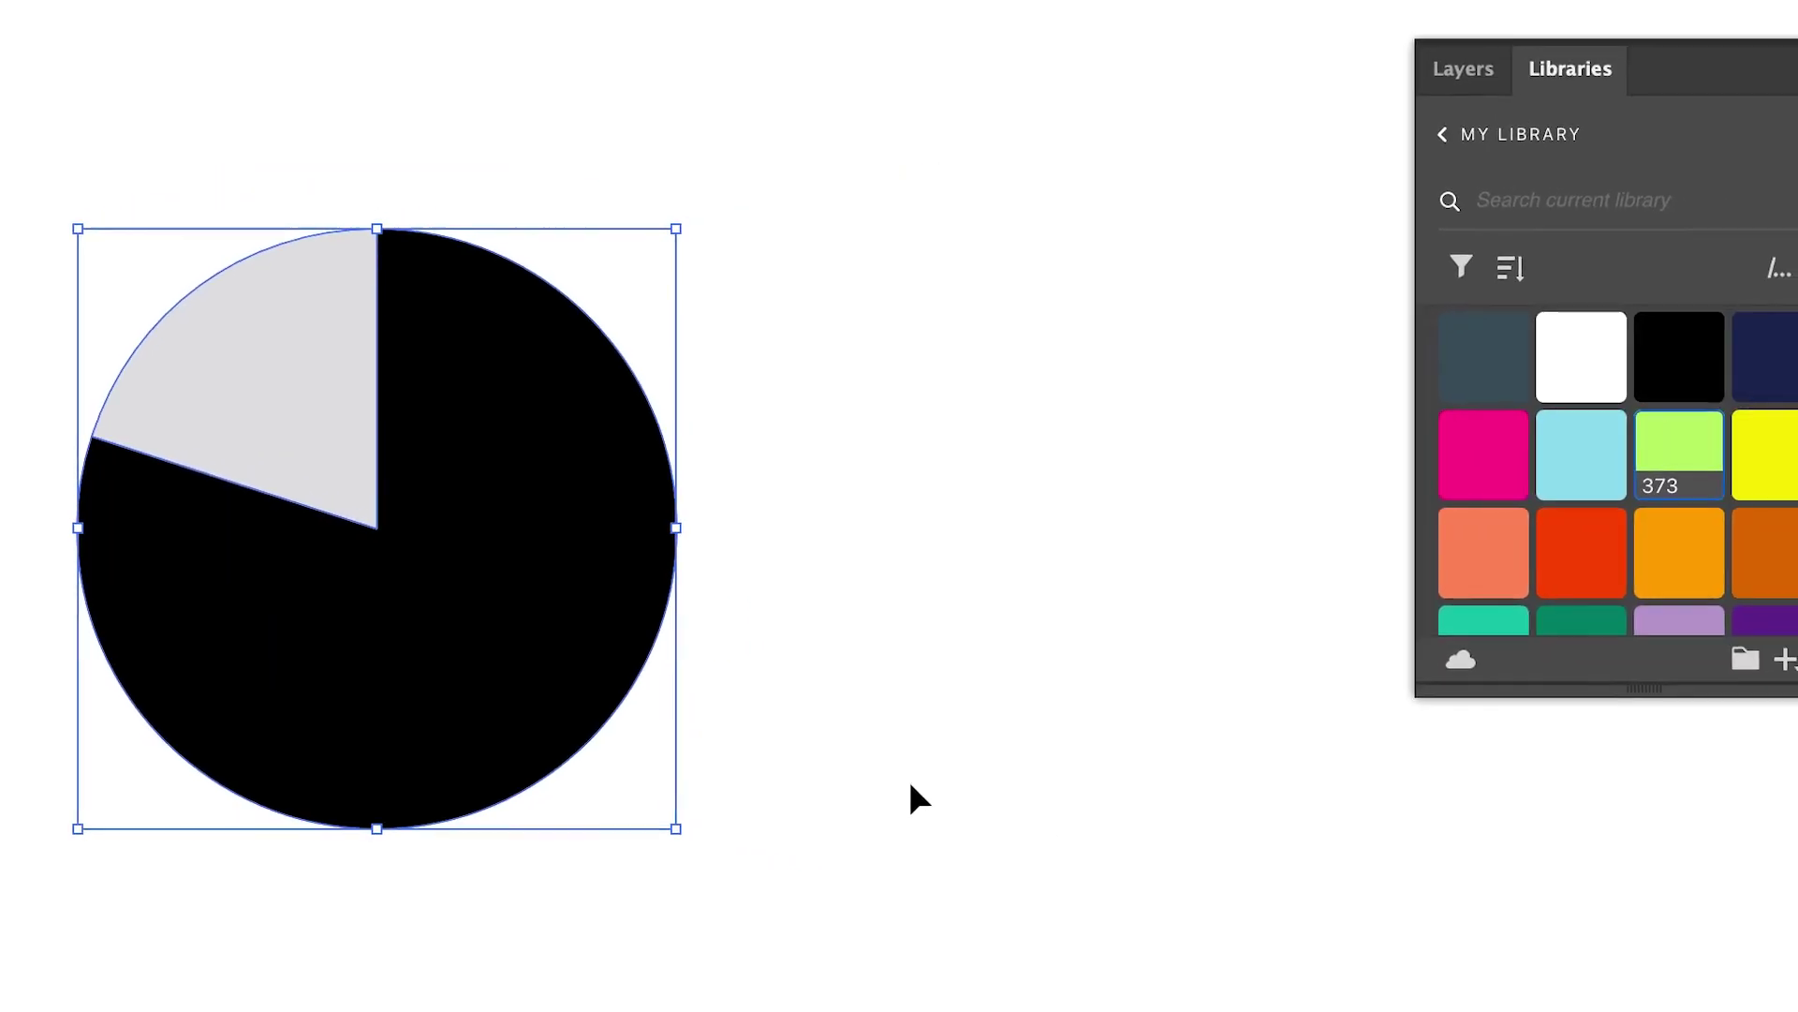
# Try several library colours on the large pie slice, settling on the light blue 2975
pyautogui.keyDown('shift'); pyautogui.click(549, 630); pyautogui.keyUp('shift')
pyautogui.click(549, 631)
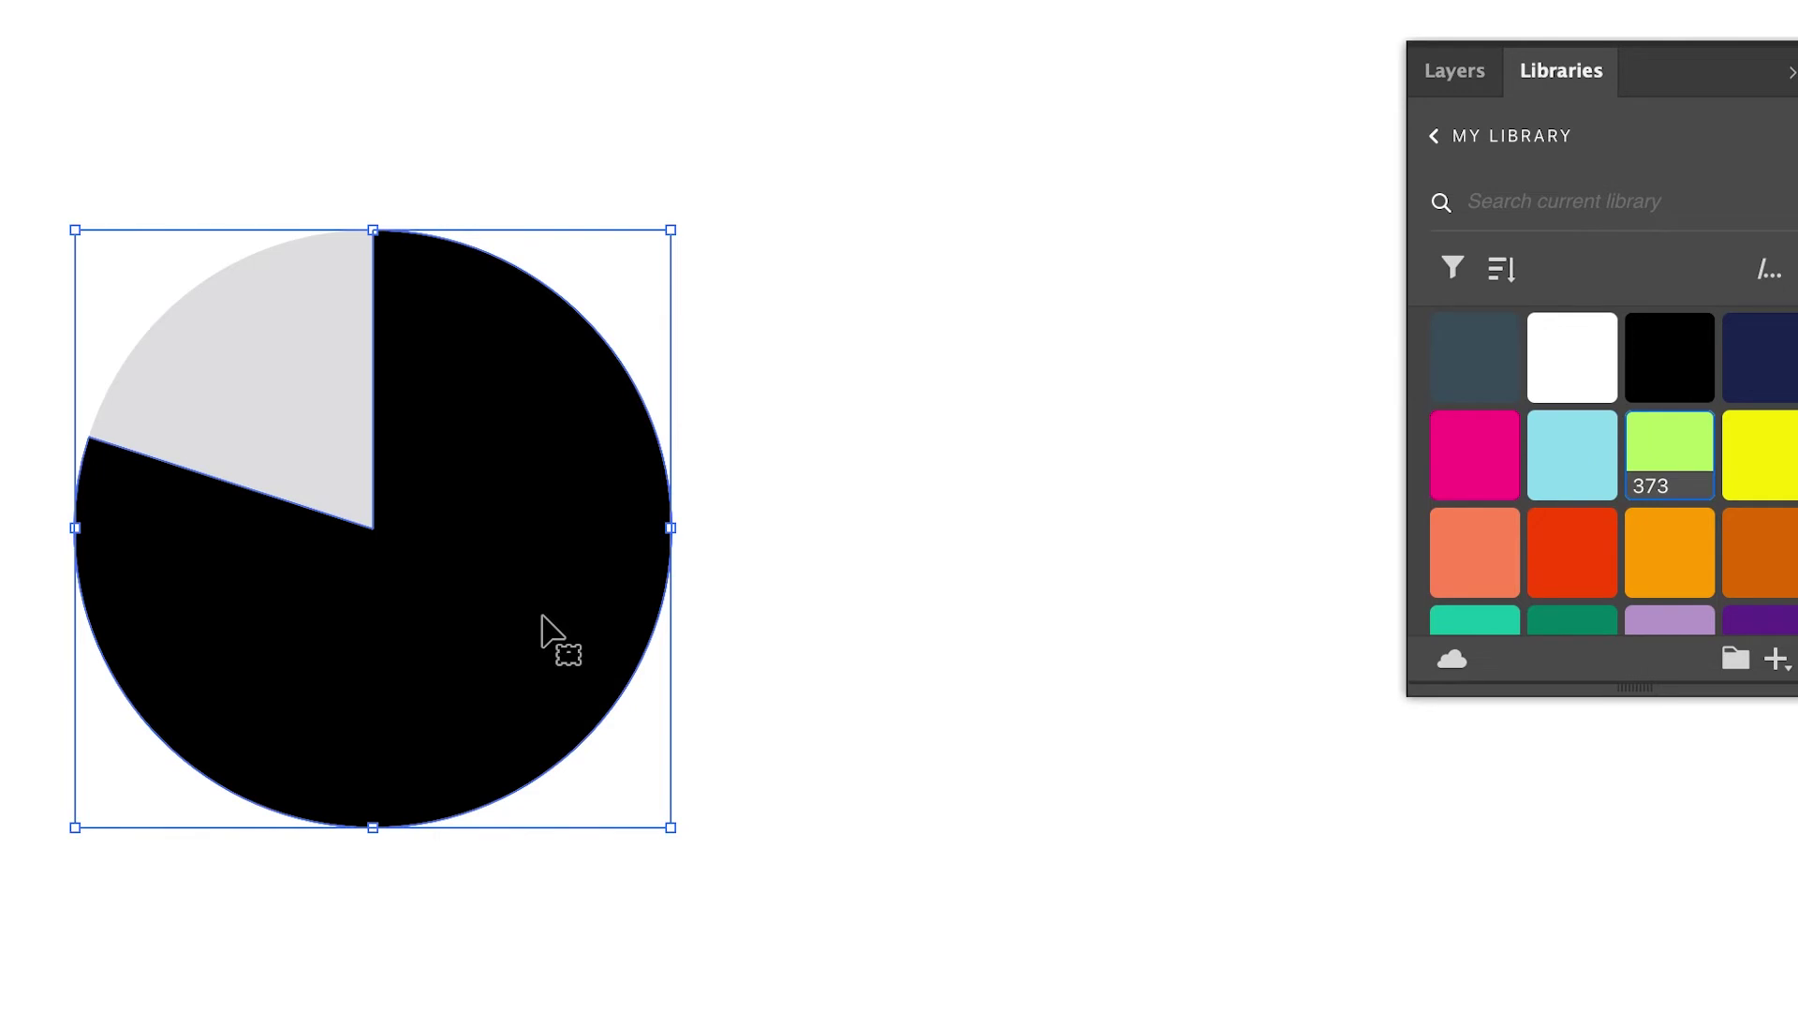
pyautogui.click(1470, 473)
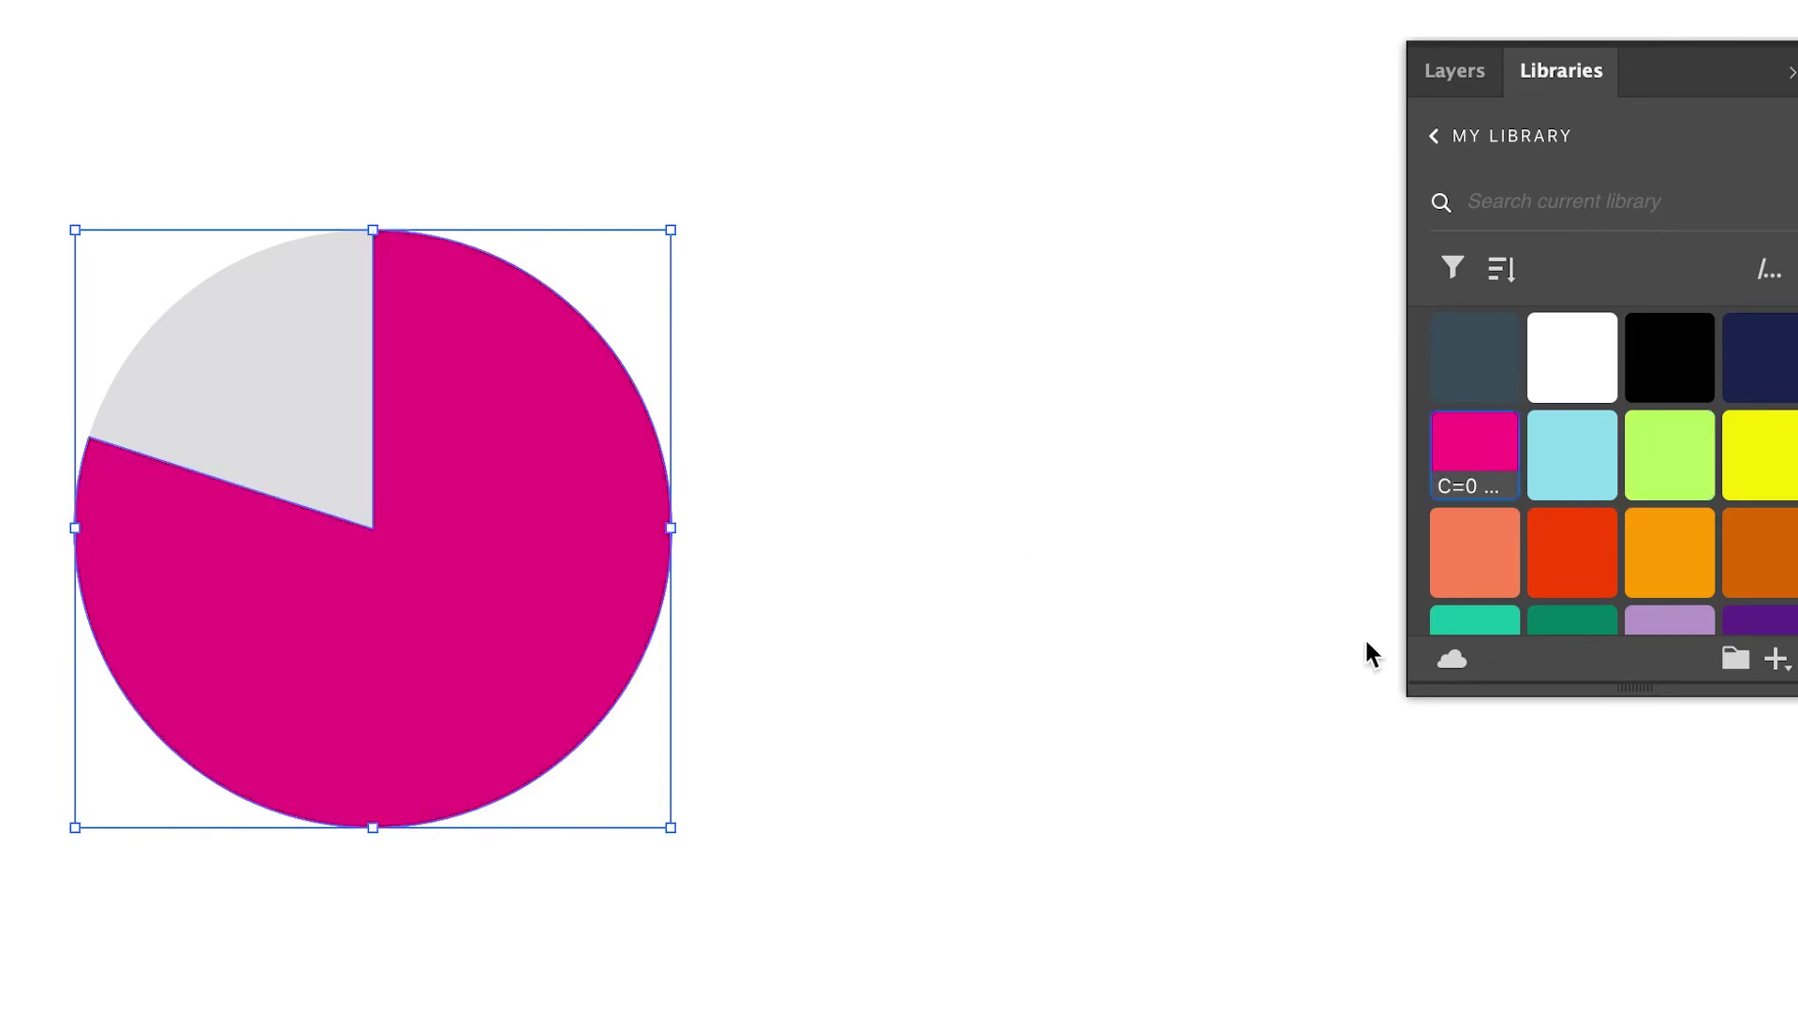
pyautogui.click(1577, 462)
pyautogui.click(1678, 448)
pyautogui.click(1586, 562)
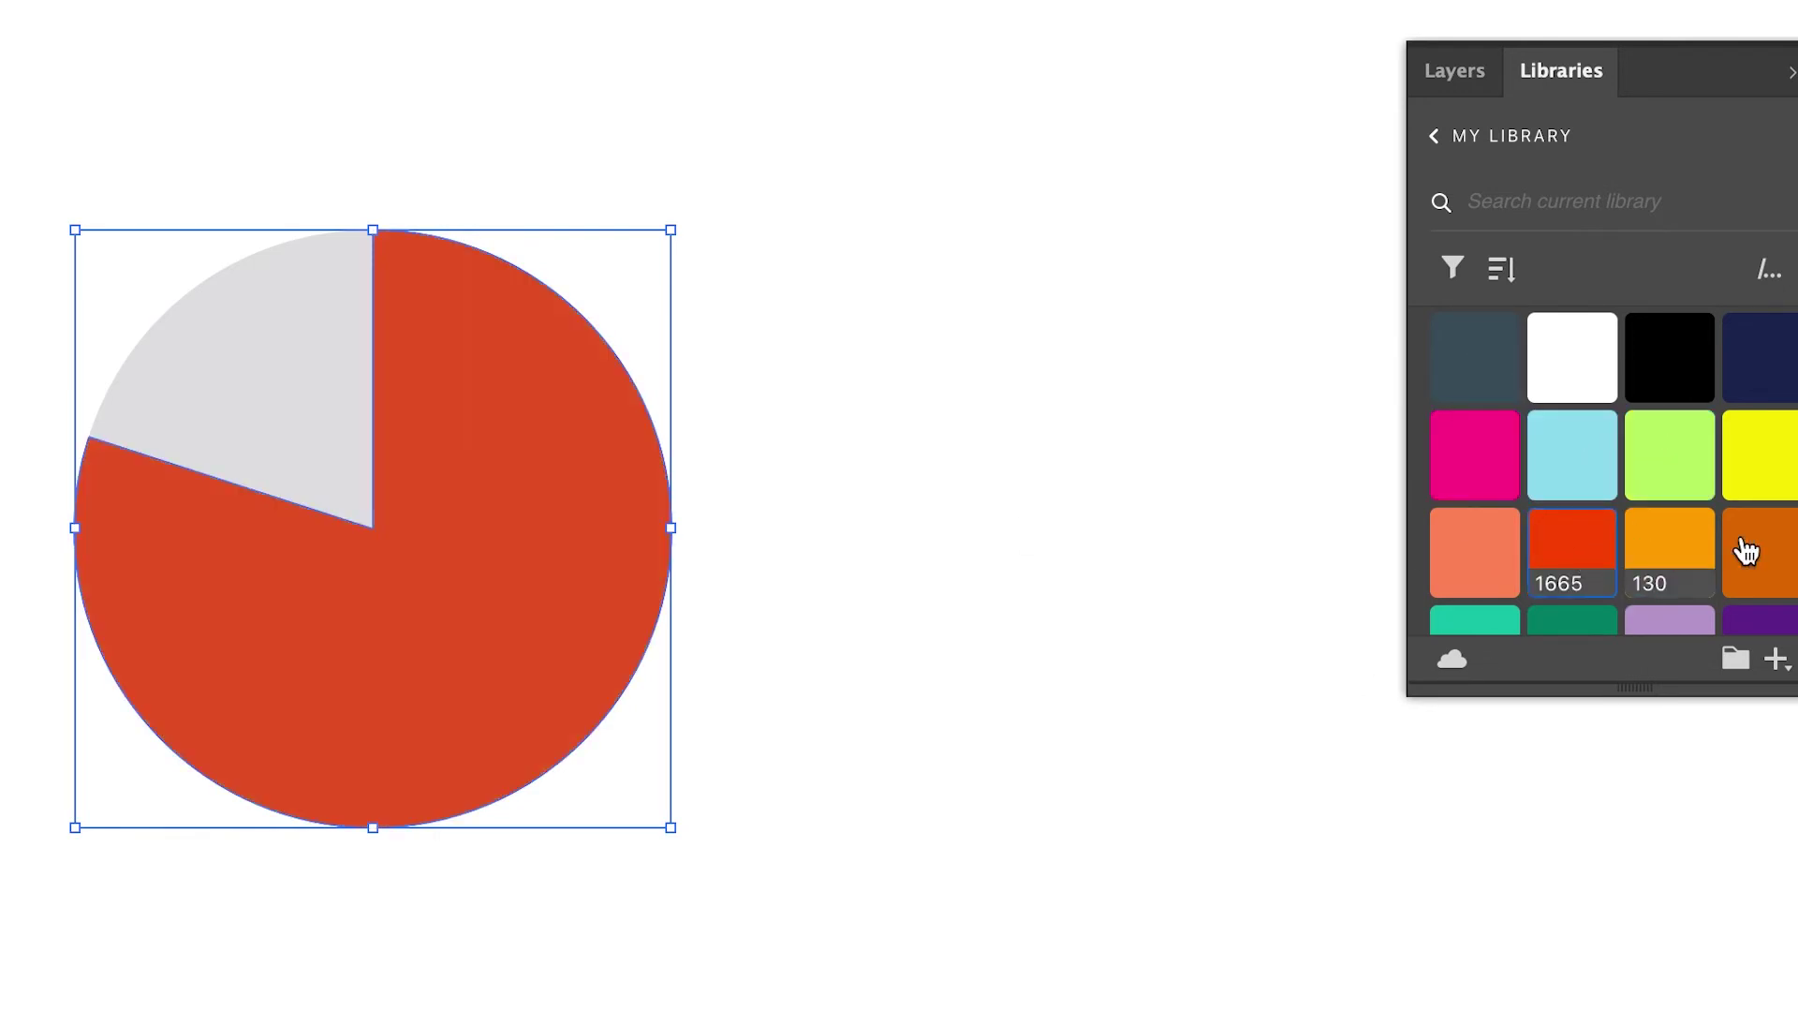
pyautogui.click(1746, 550)
pyautogui.click(1755, 453)
pyautogui.click(1695, 474)
pyautogui.scroll(-3, 1695, 478)
pyautogui.scroll(5, 1696, 483)
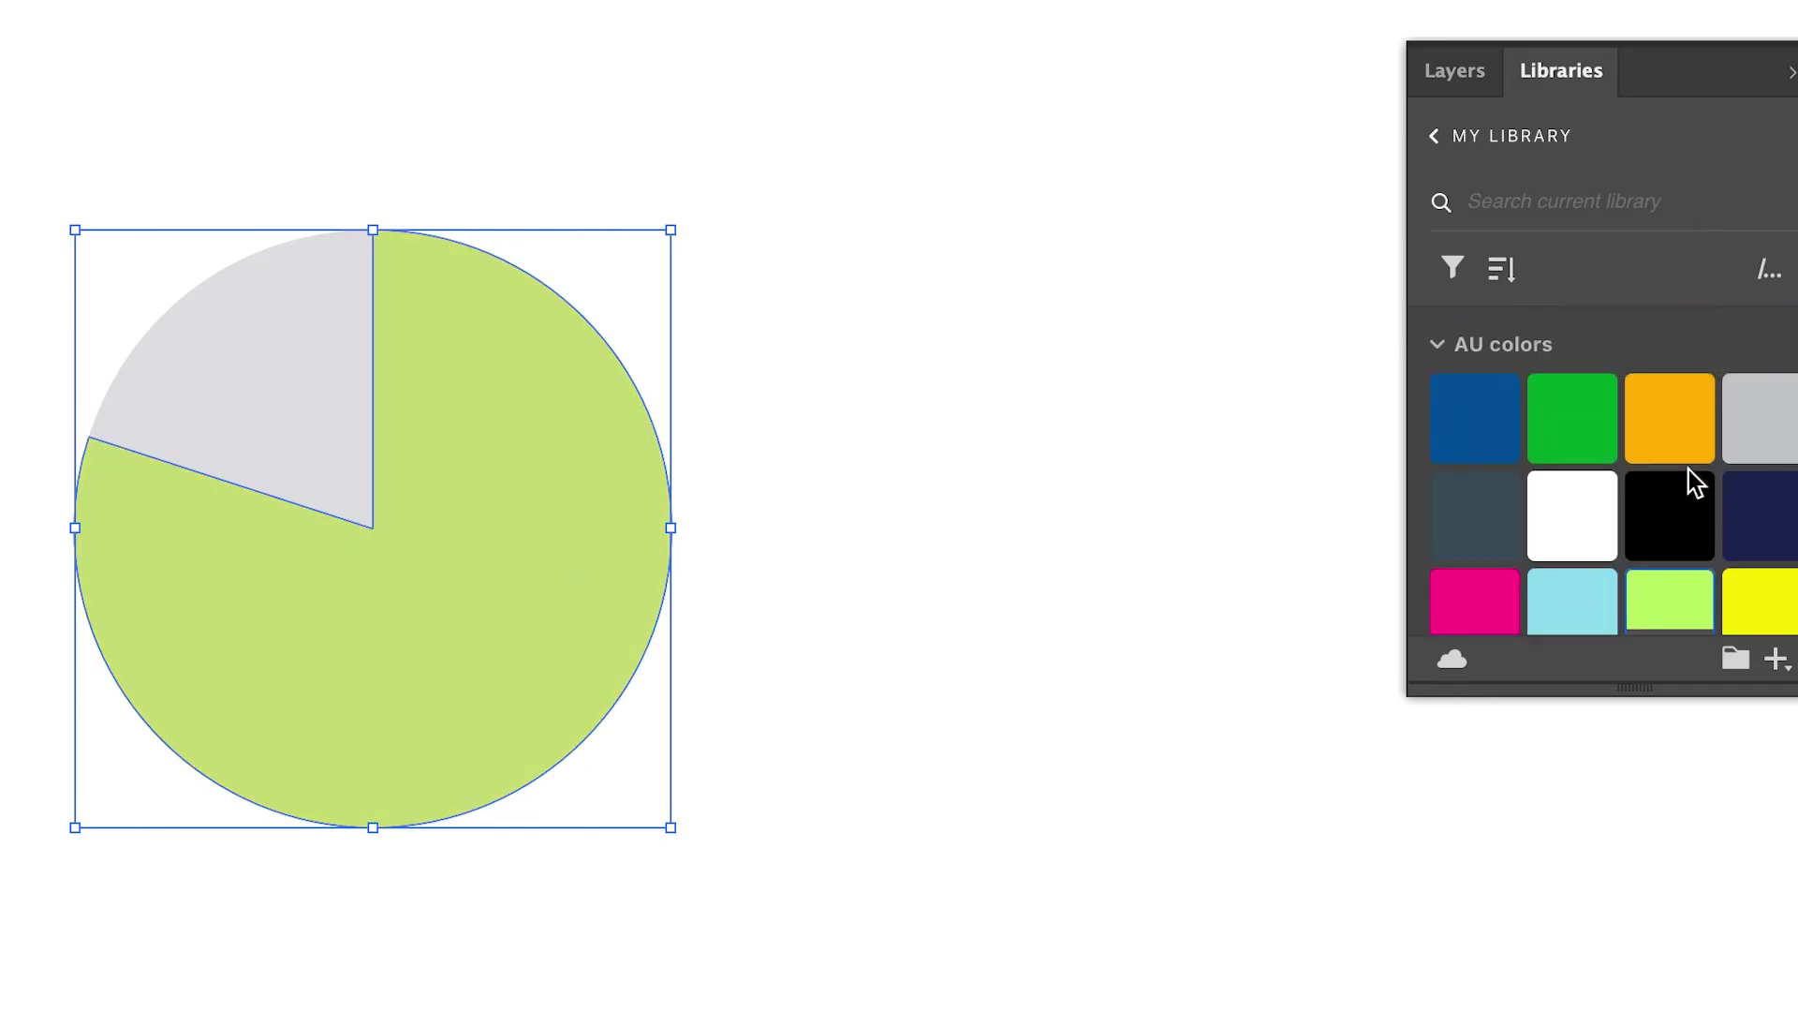
pyautogui.click(1478, 426)
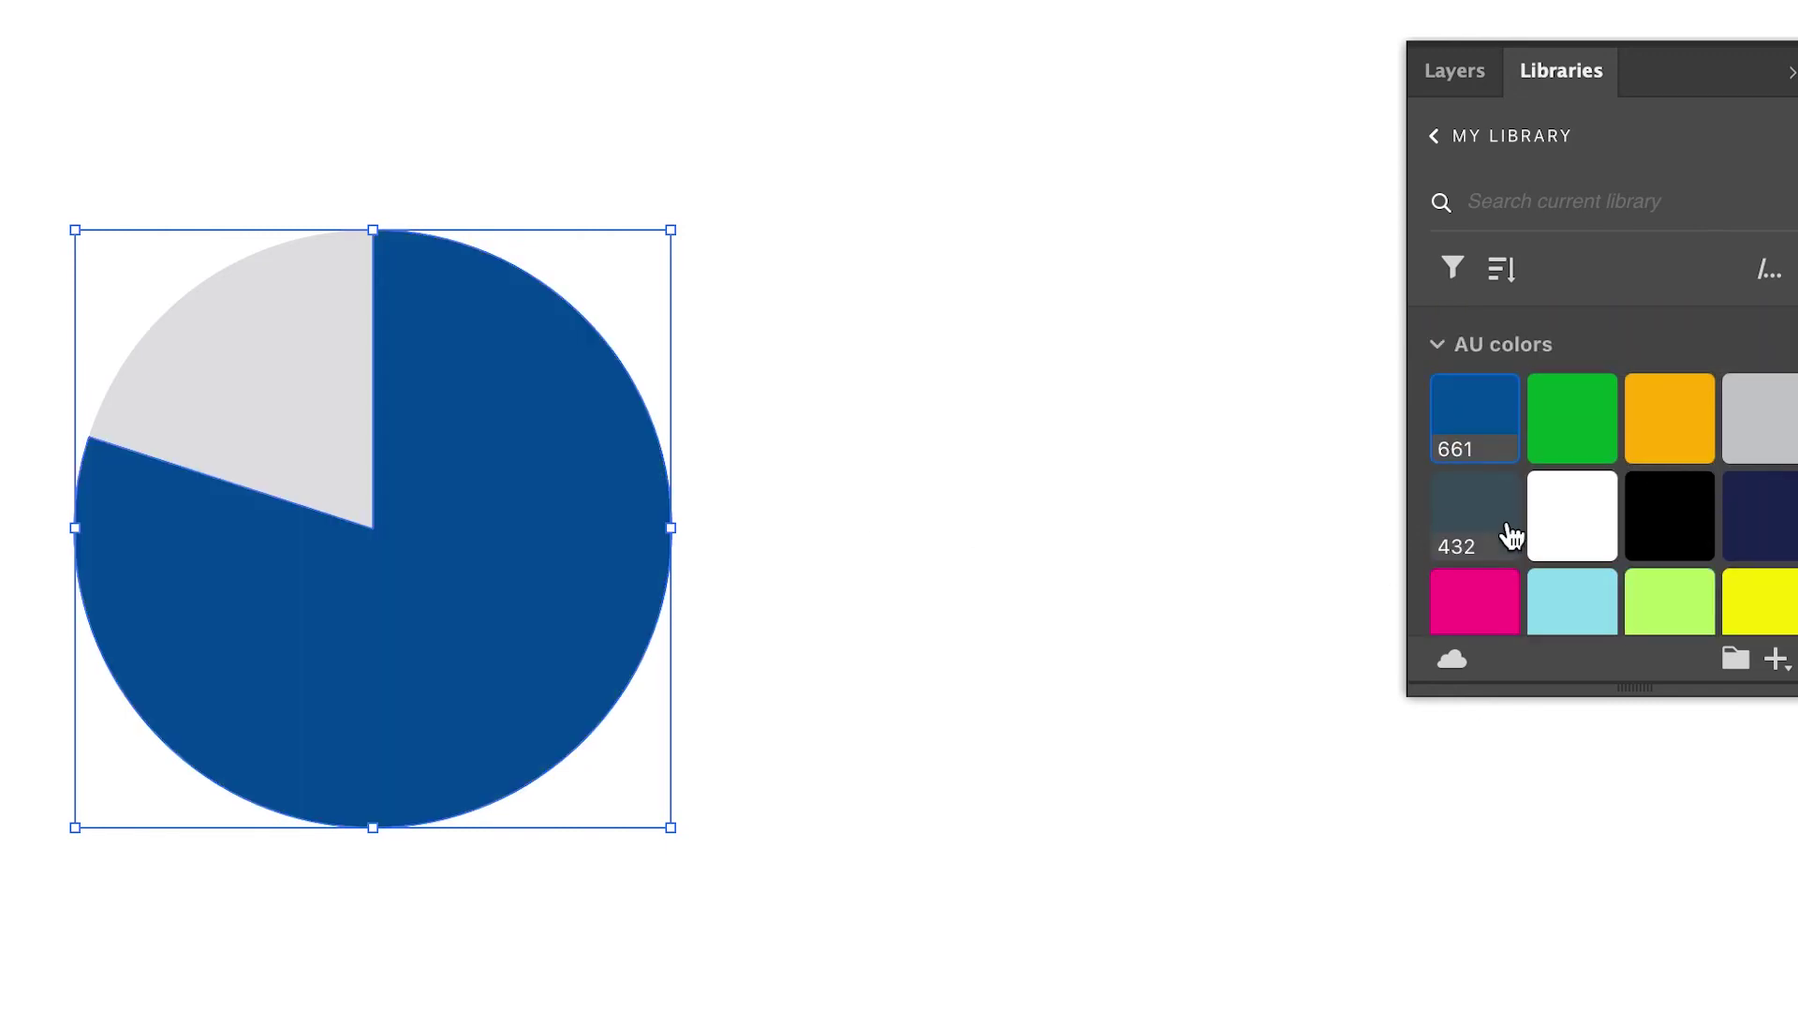
pyautogui.click(1550, 613)
pyautogui.click(1281, 618)
# Fill the small grey slice with the dark blue library colour 661
pyautogui.doubleClick(385, 394)
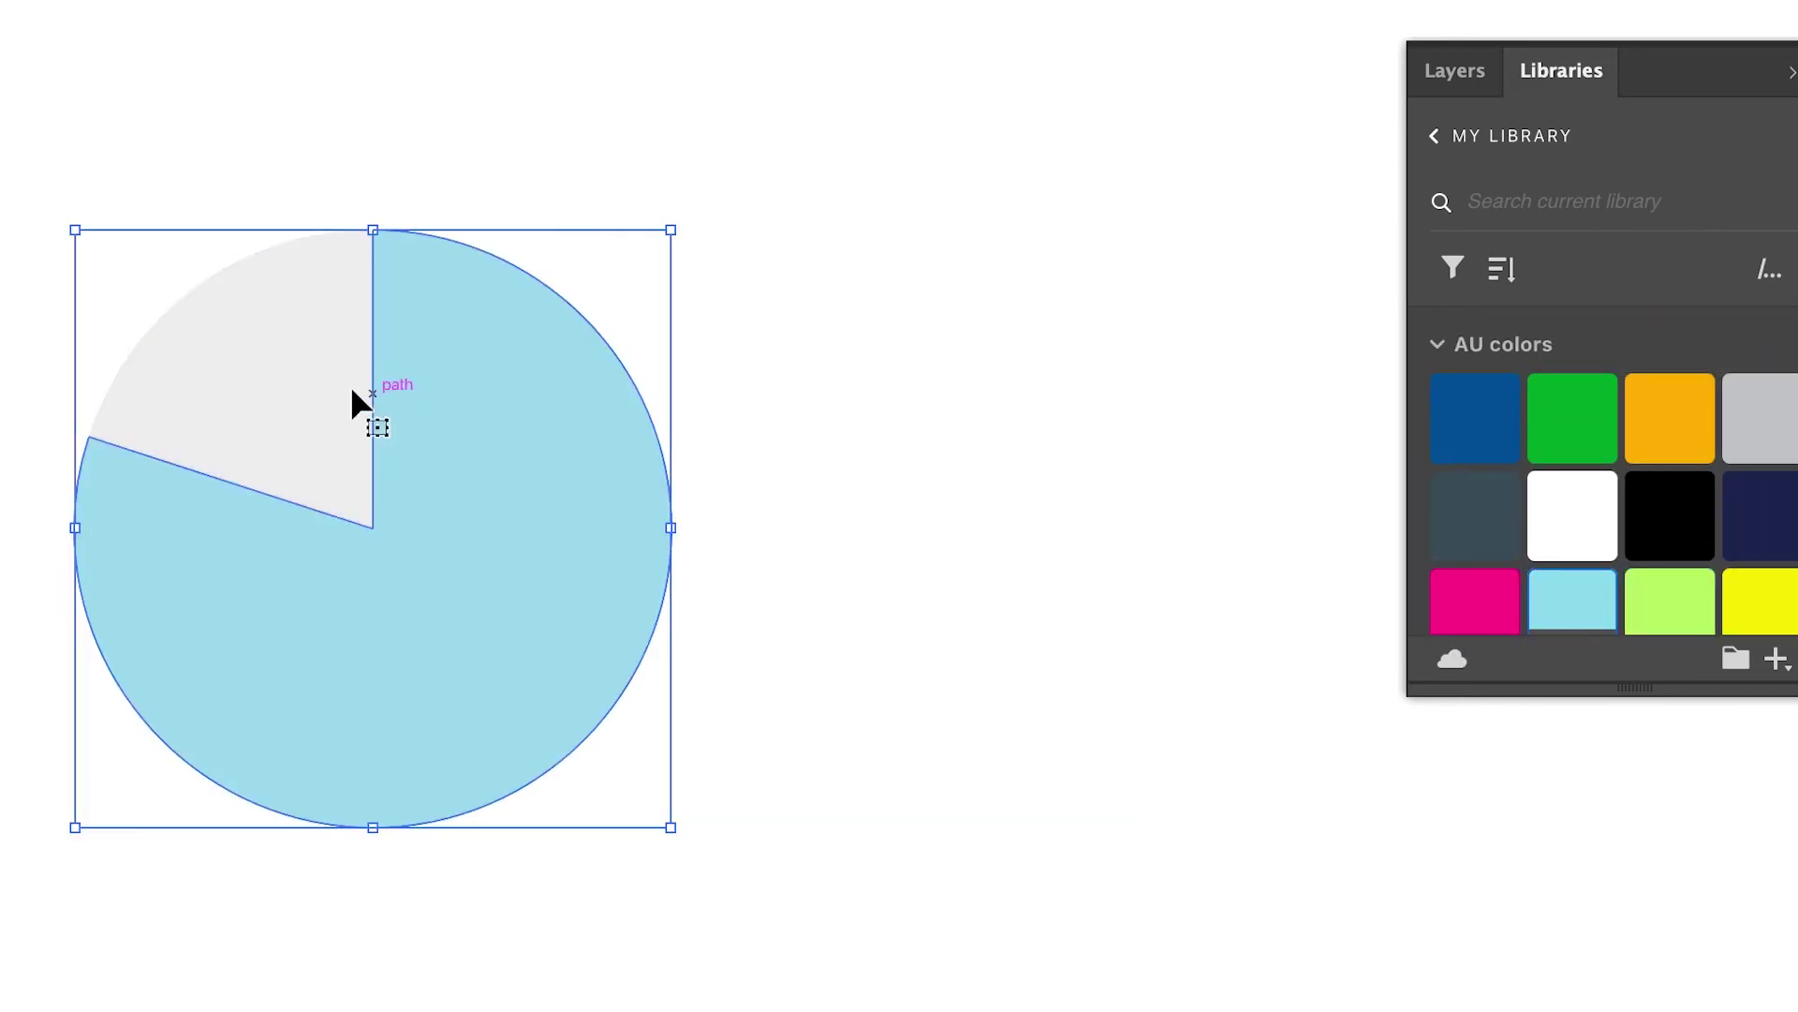
pyautogui.doubleClick(331, 382)
pyautogui.click(331, 382)
pyautogui.click(333, 388)
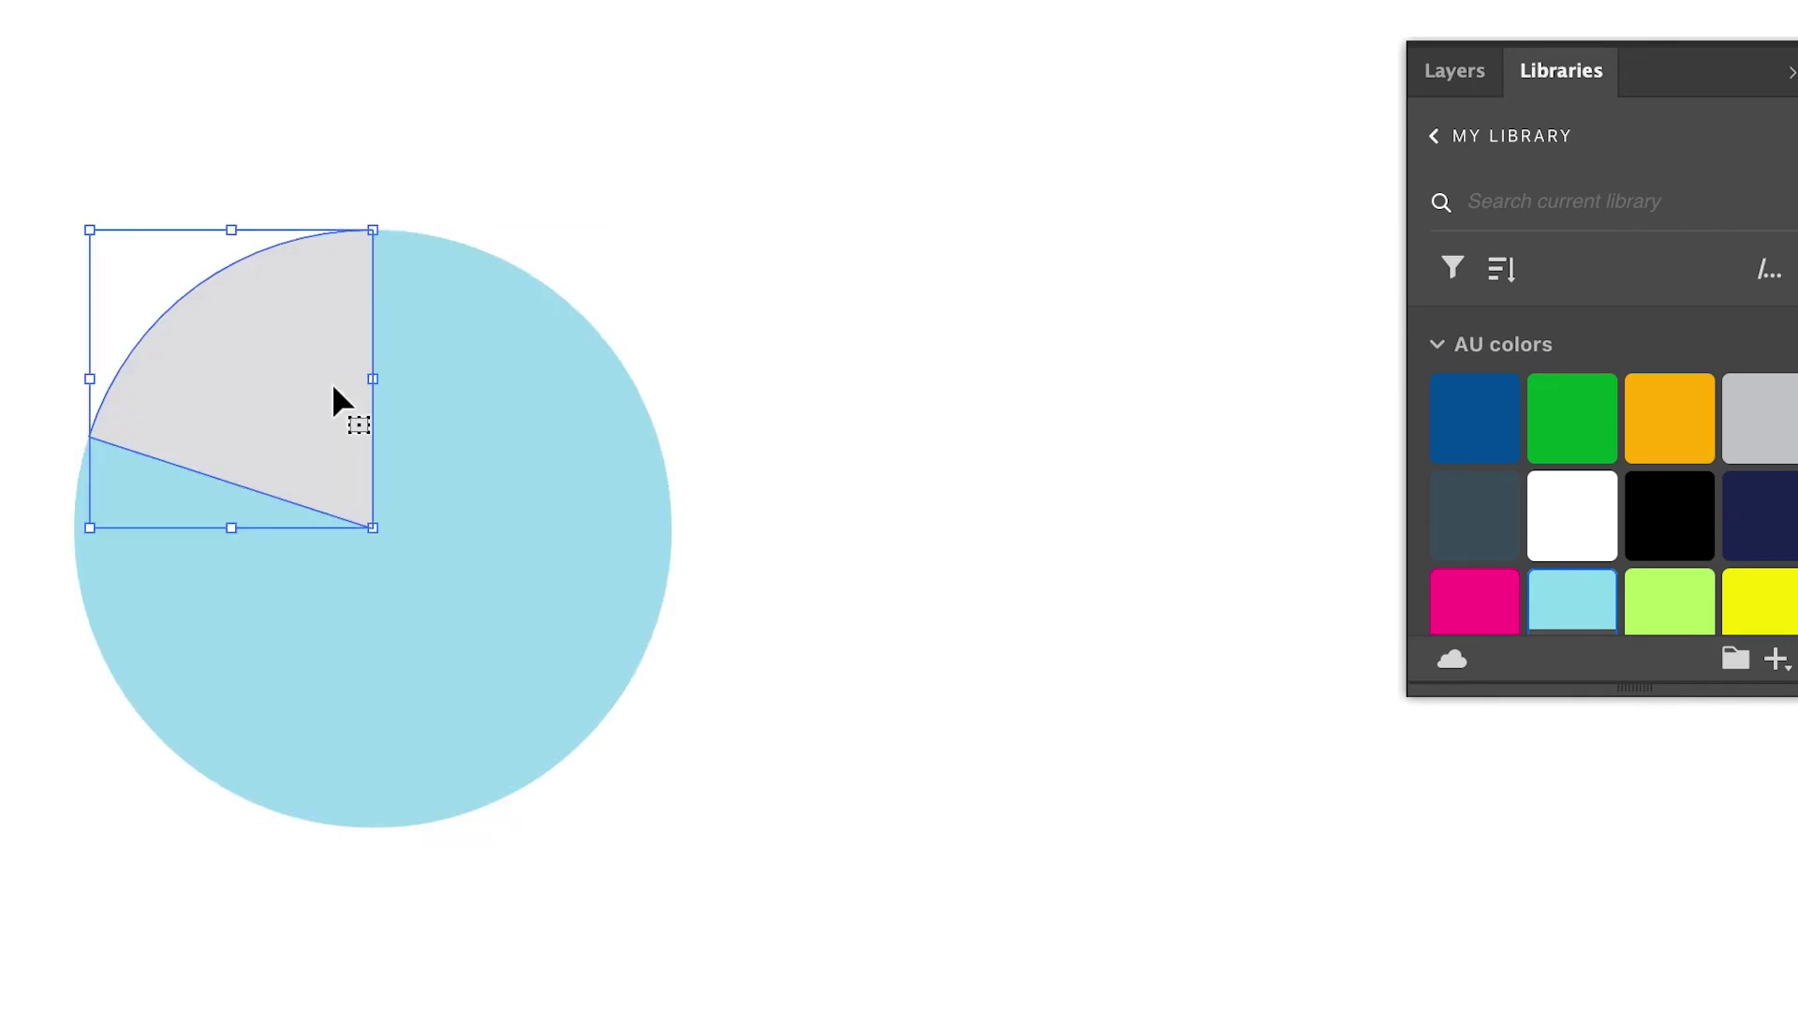
pyautogui.click(1475, 419)
pyautogui.click(1156, 454)
# Select the whole recoloured pie chart and delete it from the artboard
pyautogui.hscroll(-4, 1044, 364)
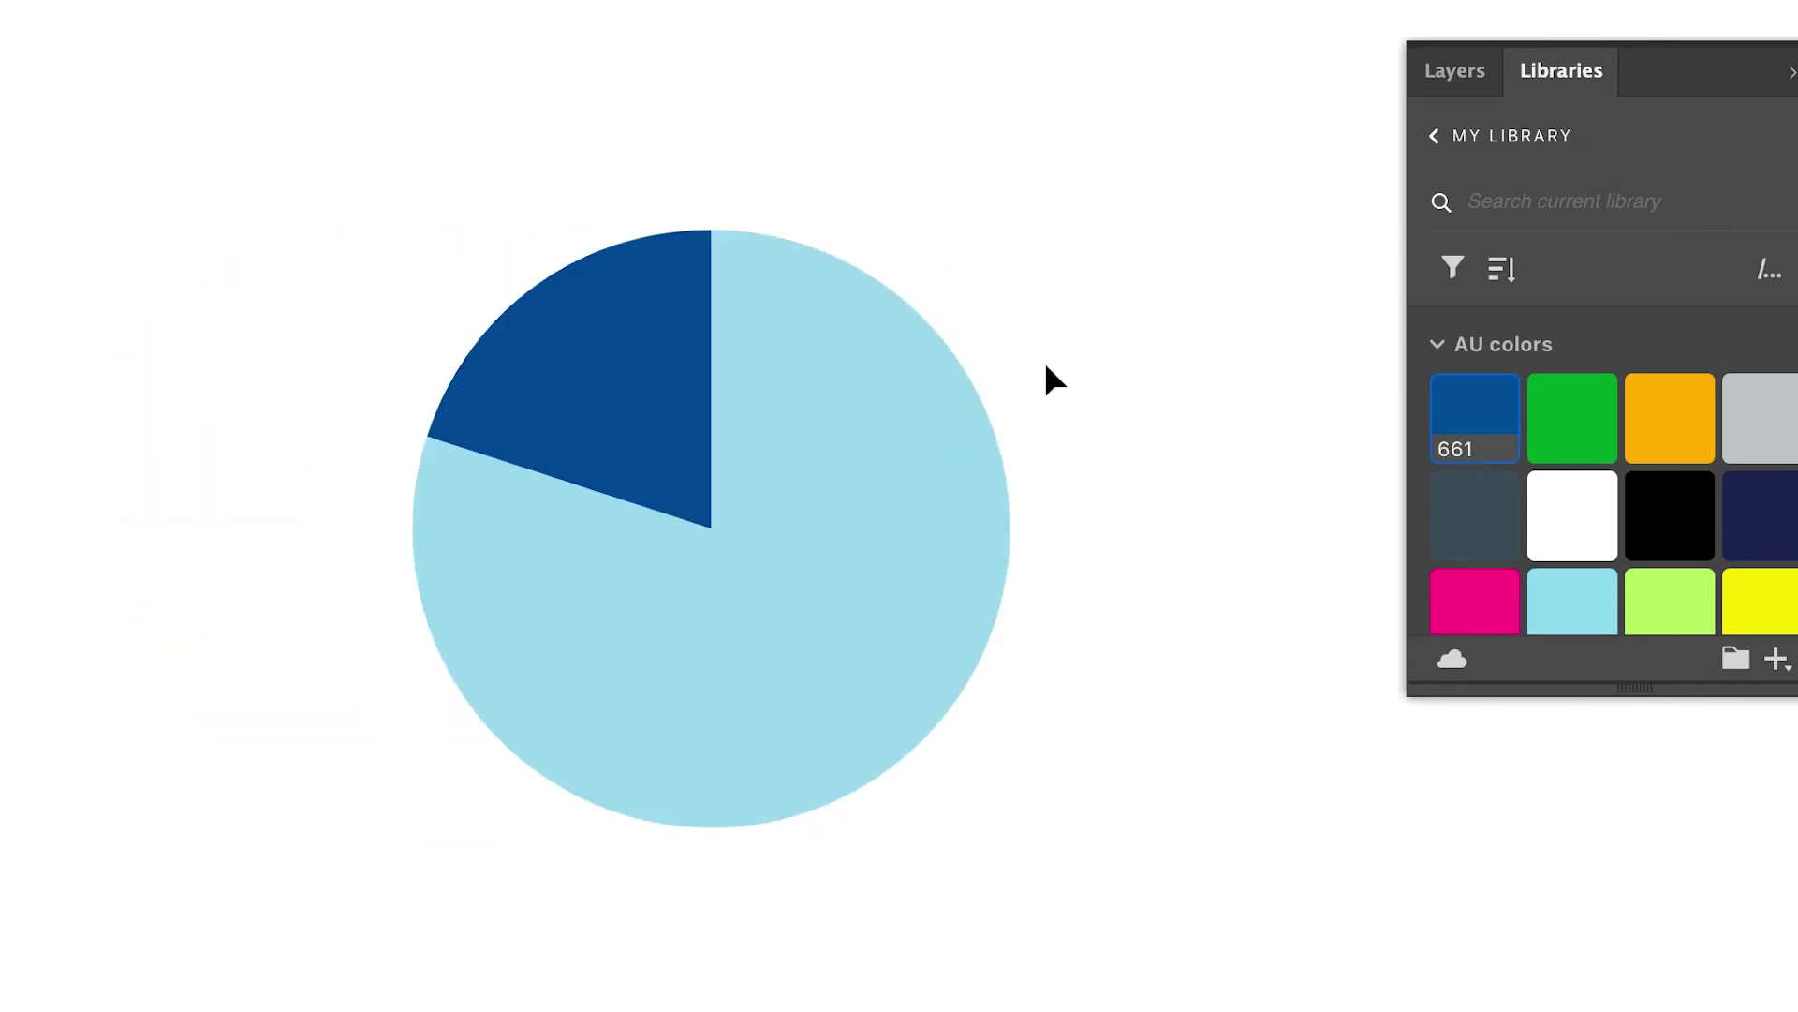
pyautogui.hscroll(2, 1066, 314)
pyautogui.scroll(2, 1041, 289)
pyautogui.moveTo(1042, 289); pyautogui.dragTo(153, 881)
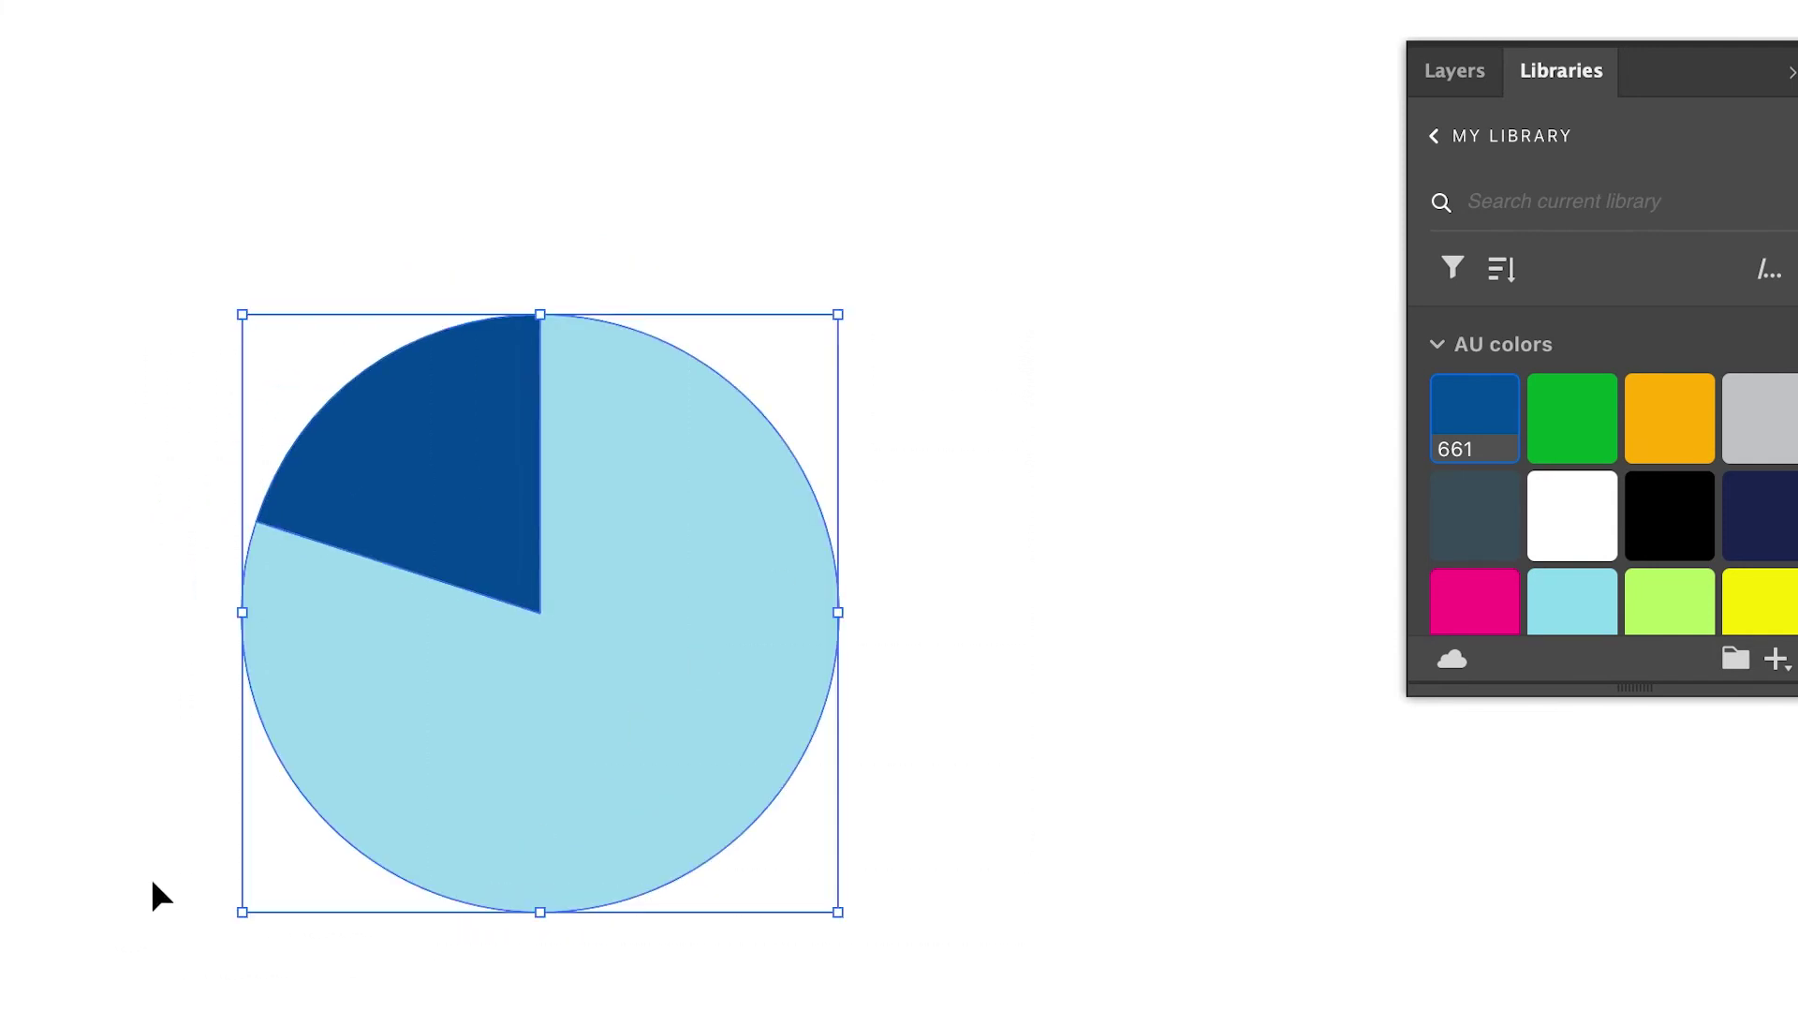
pyautogui.click(76, 782)
pyautogui.click(622, 750)
pyautogui.press('Delete')
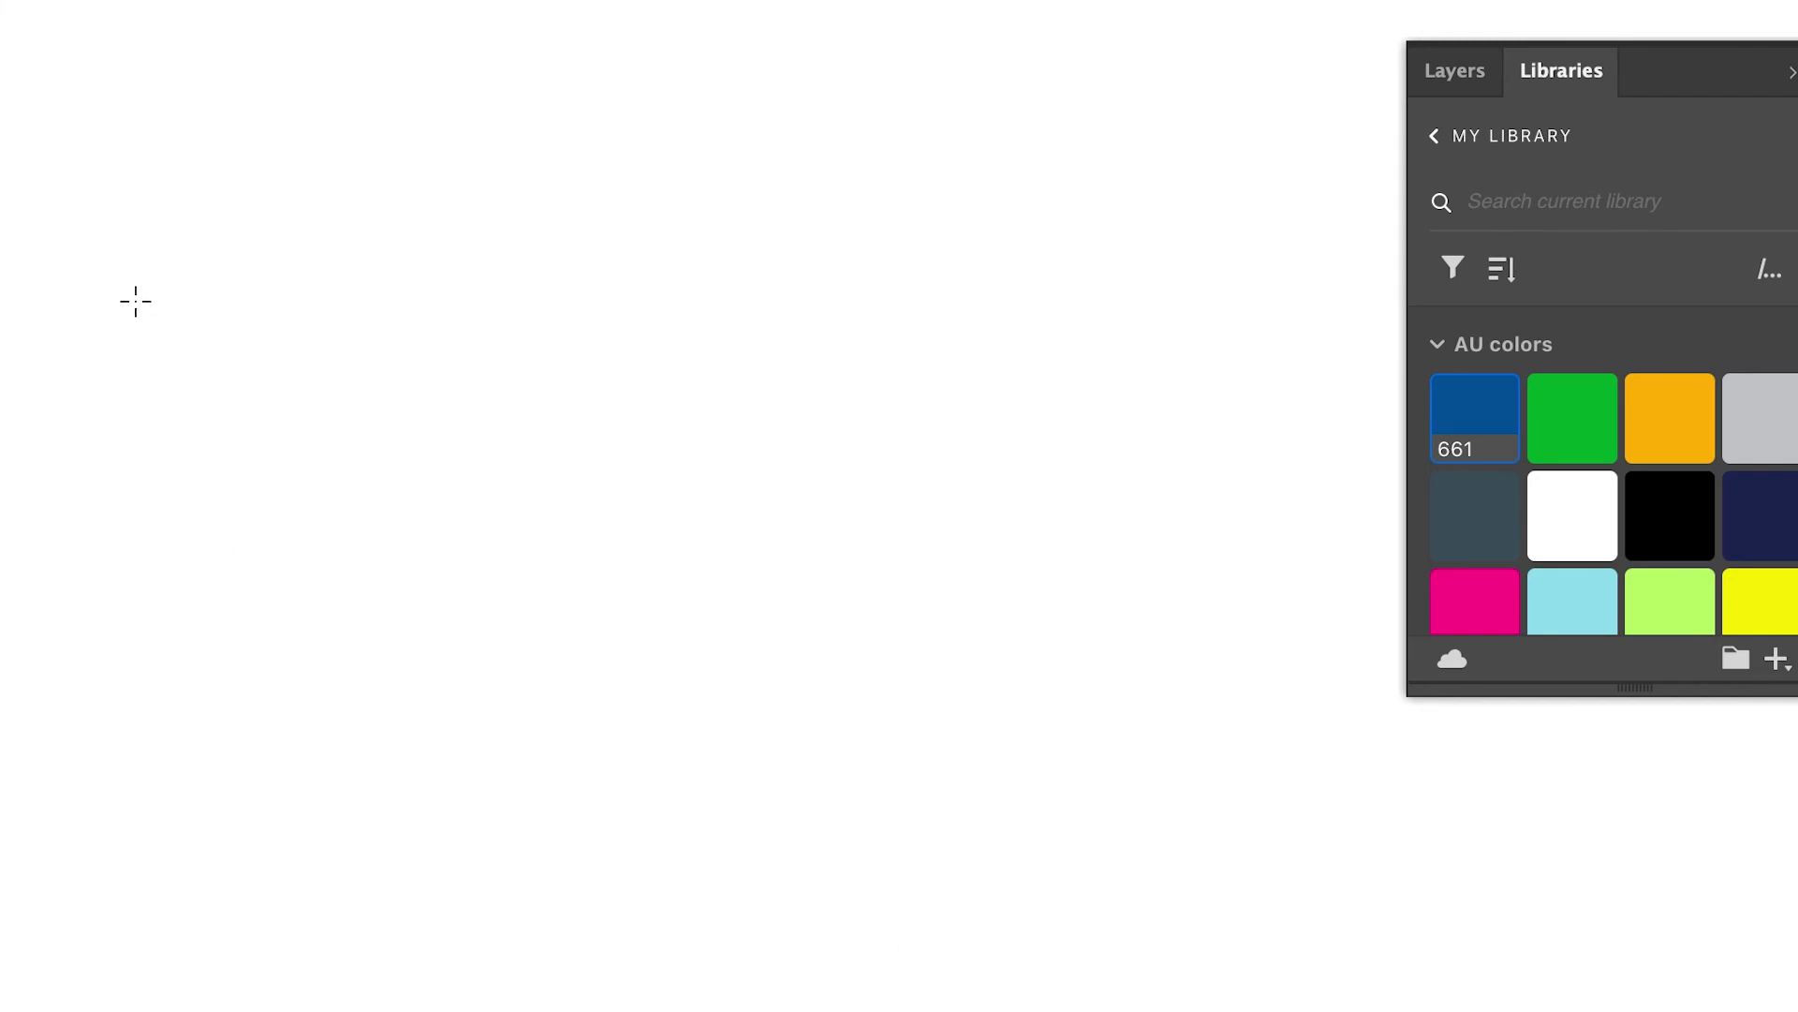
# Draw a new pie graph with the data values 60, 30 and 10
pyautogui.moveTo(125, 121); pyautogui.dragTo(980, 983)
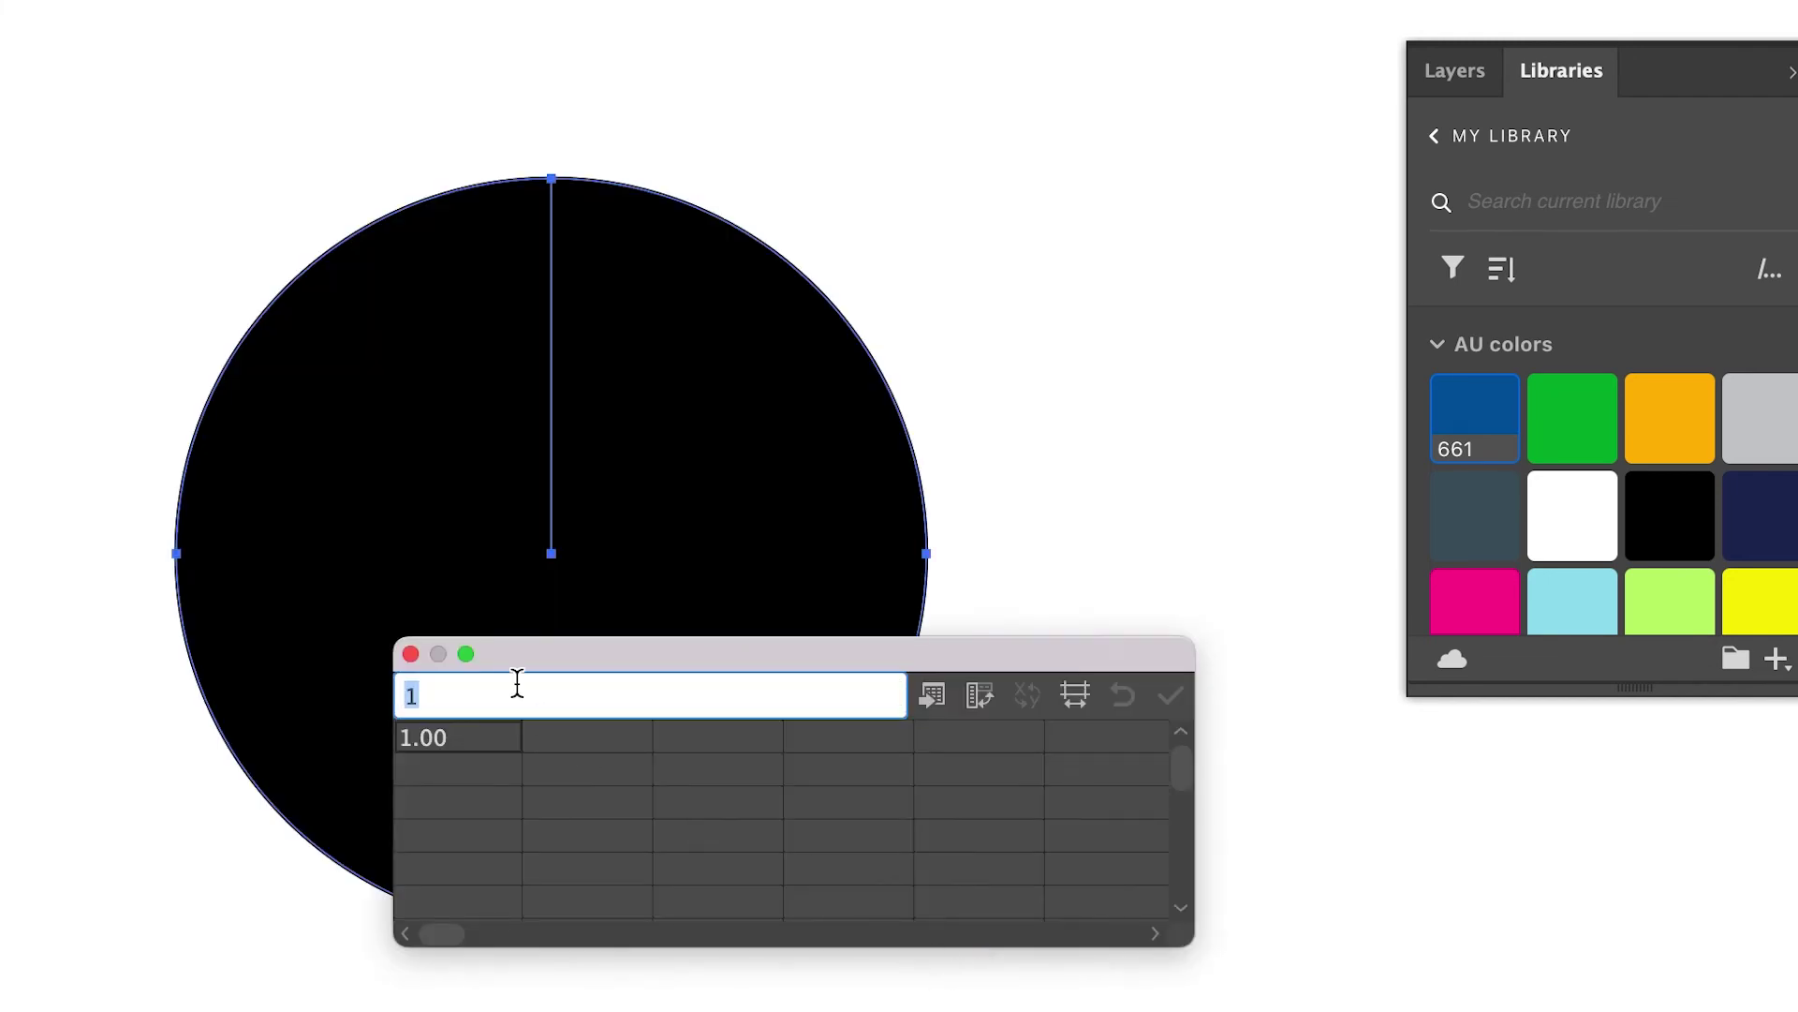
pyautogui.write('50')
pyautogui.press('BackSpace')
pyautogui.press('BackSpace')
pyautogui.write('60')
pyautogui.press('Tab')
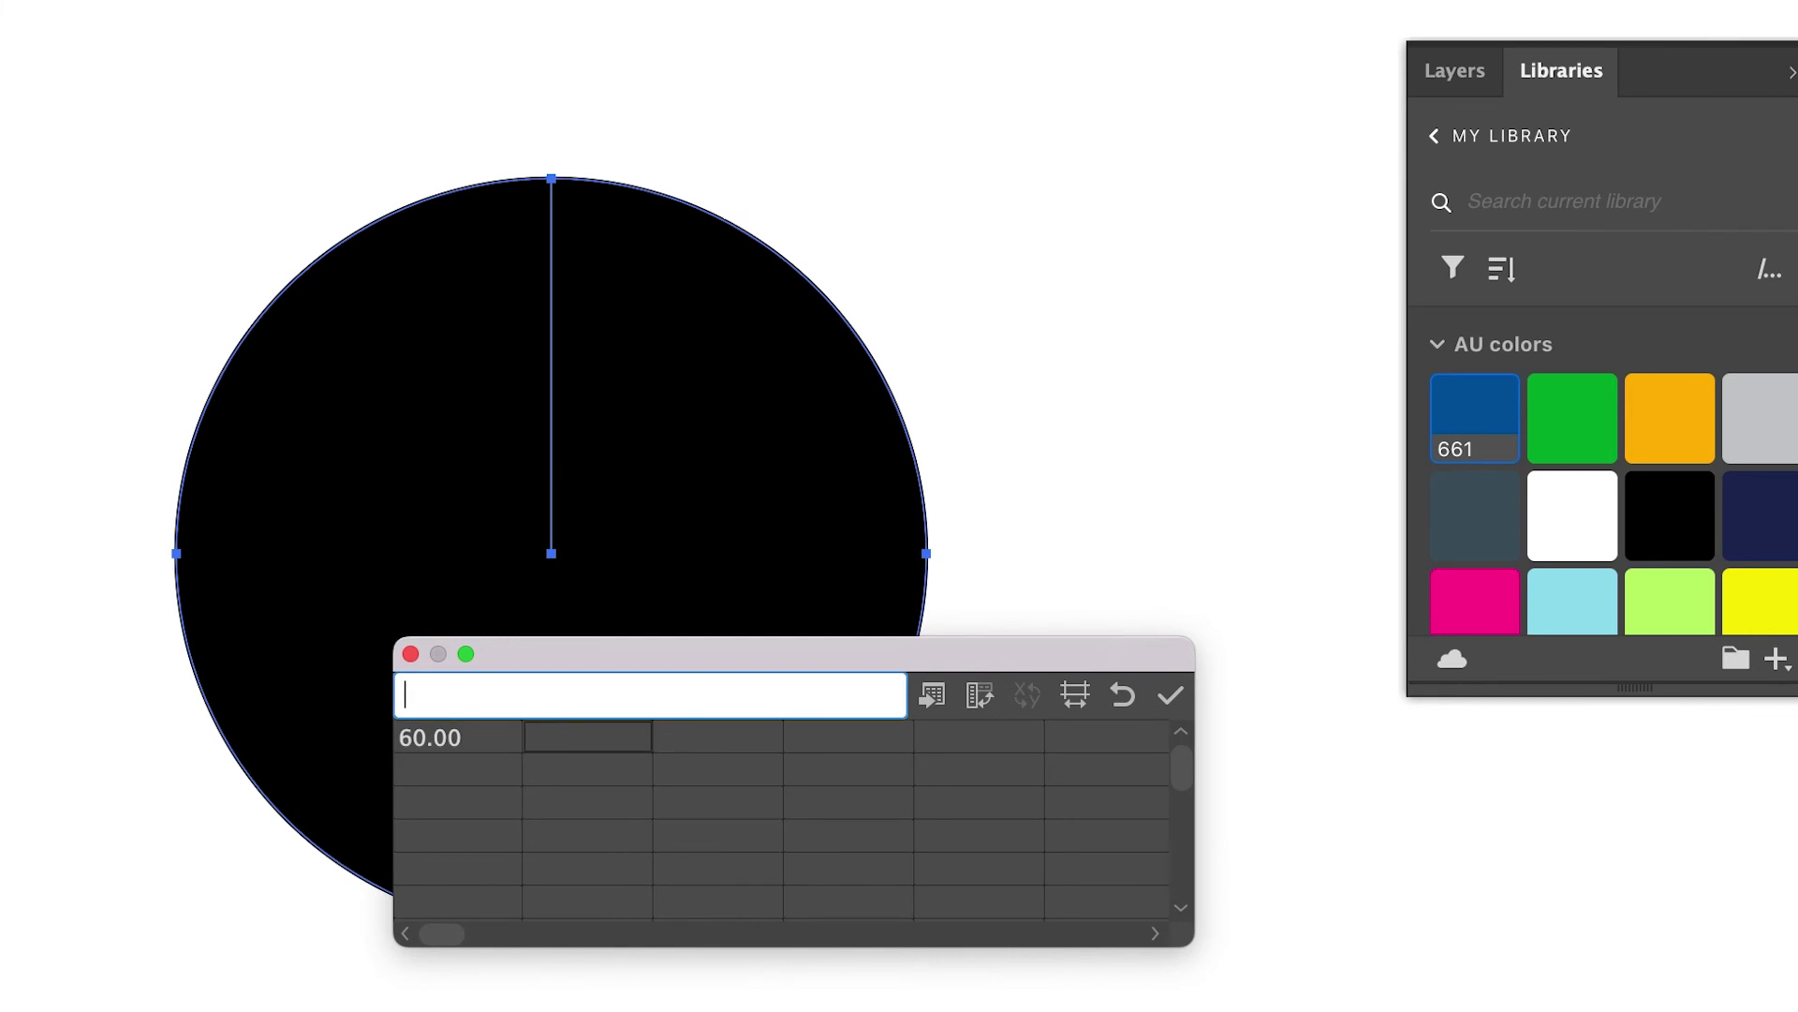
pyautogui.write('30')
pyautogui.press('Tab')
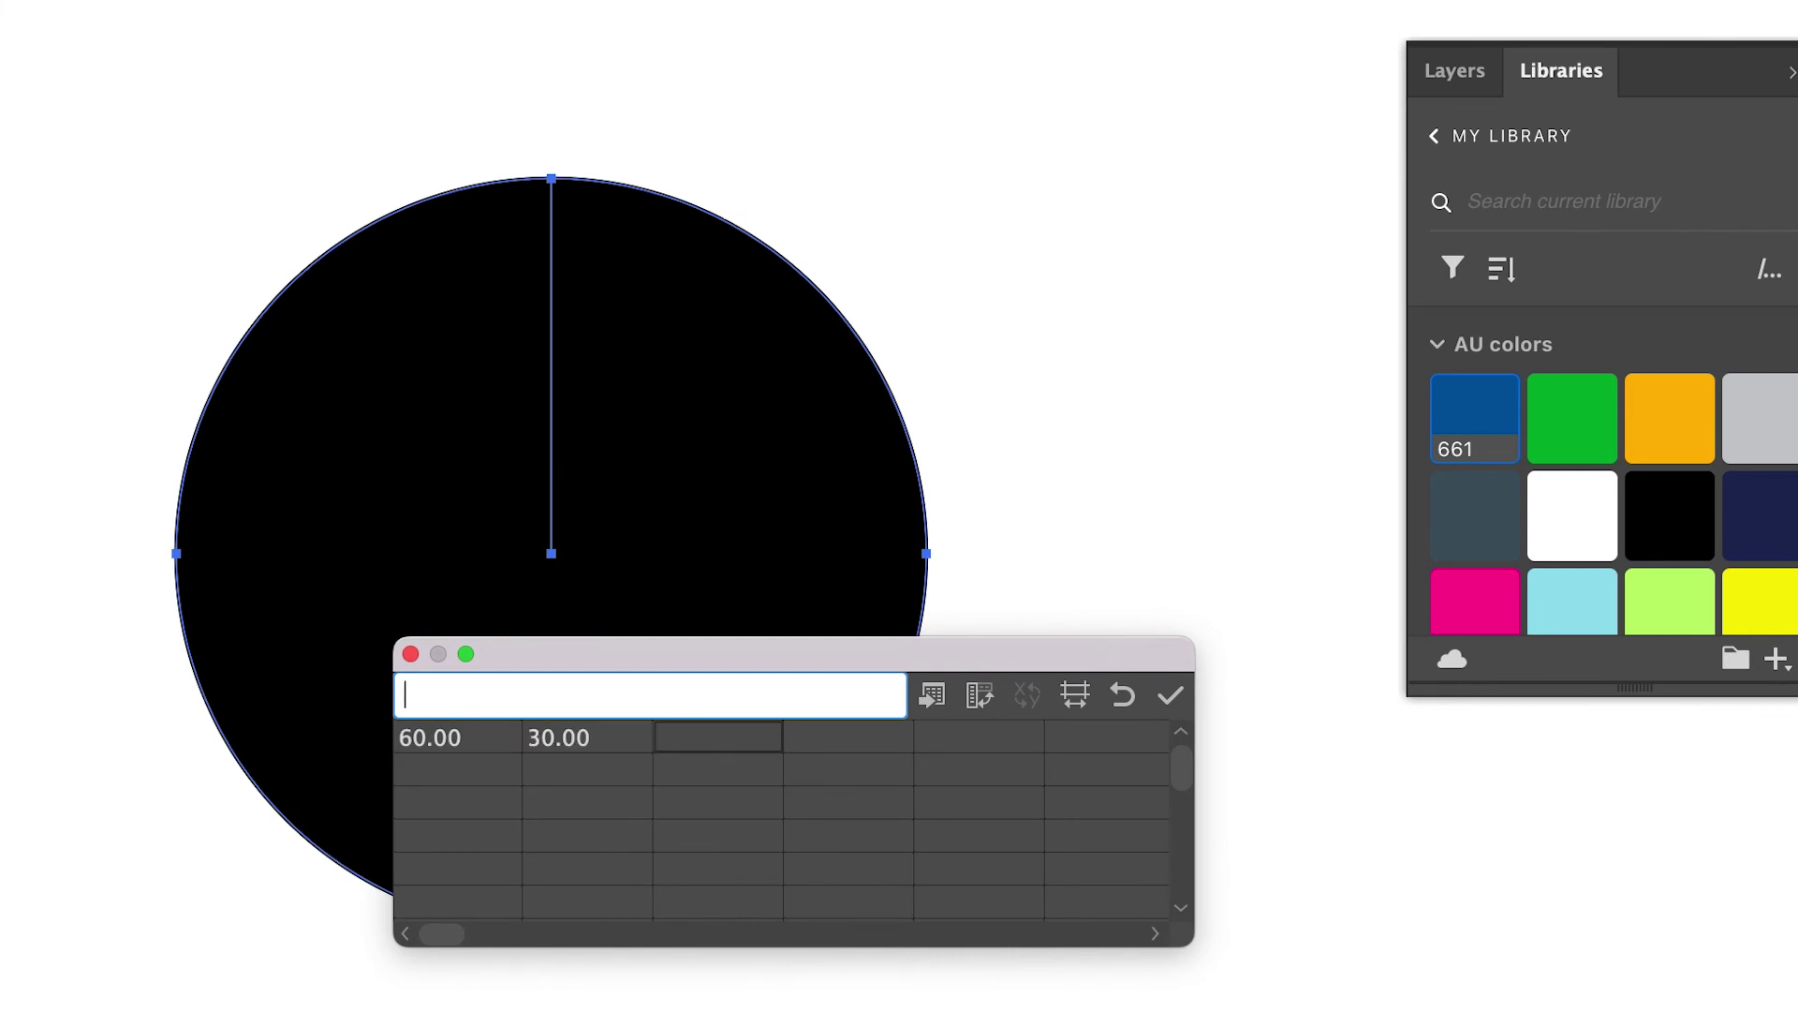
pyautogui.write('10')
pyautogui.press('Tab')
pyautogui.click(1166, 702)
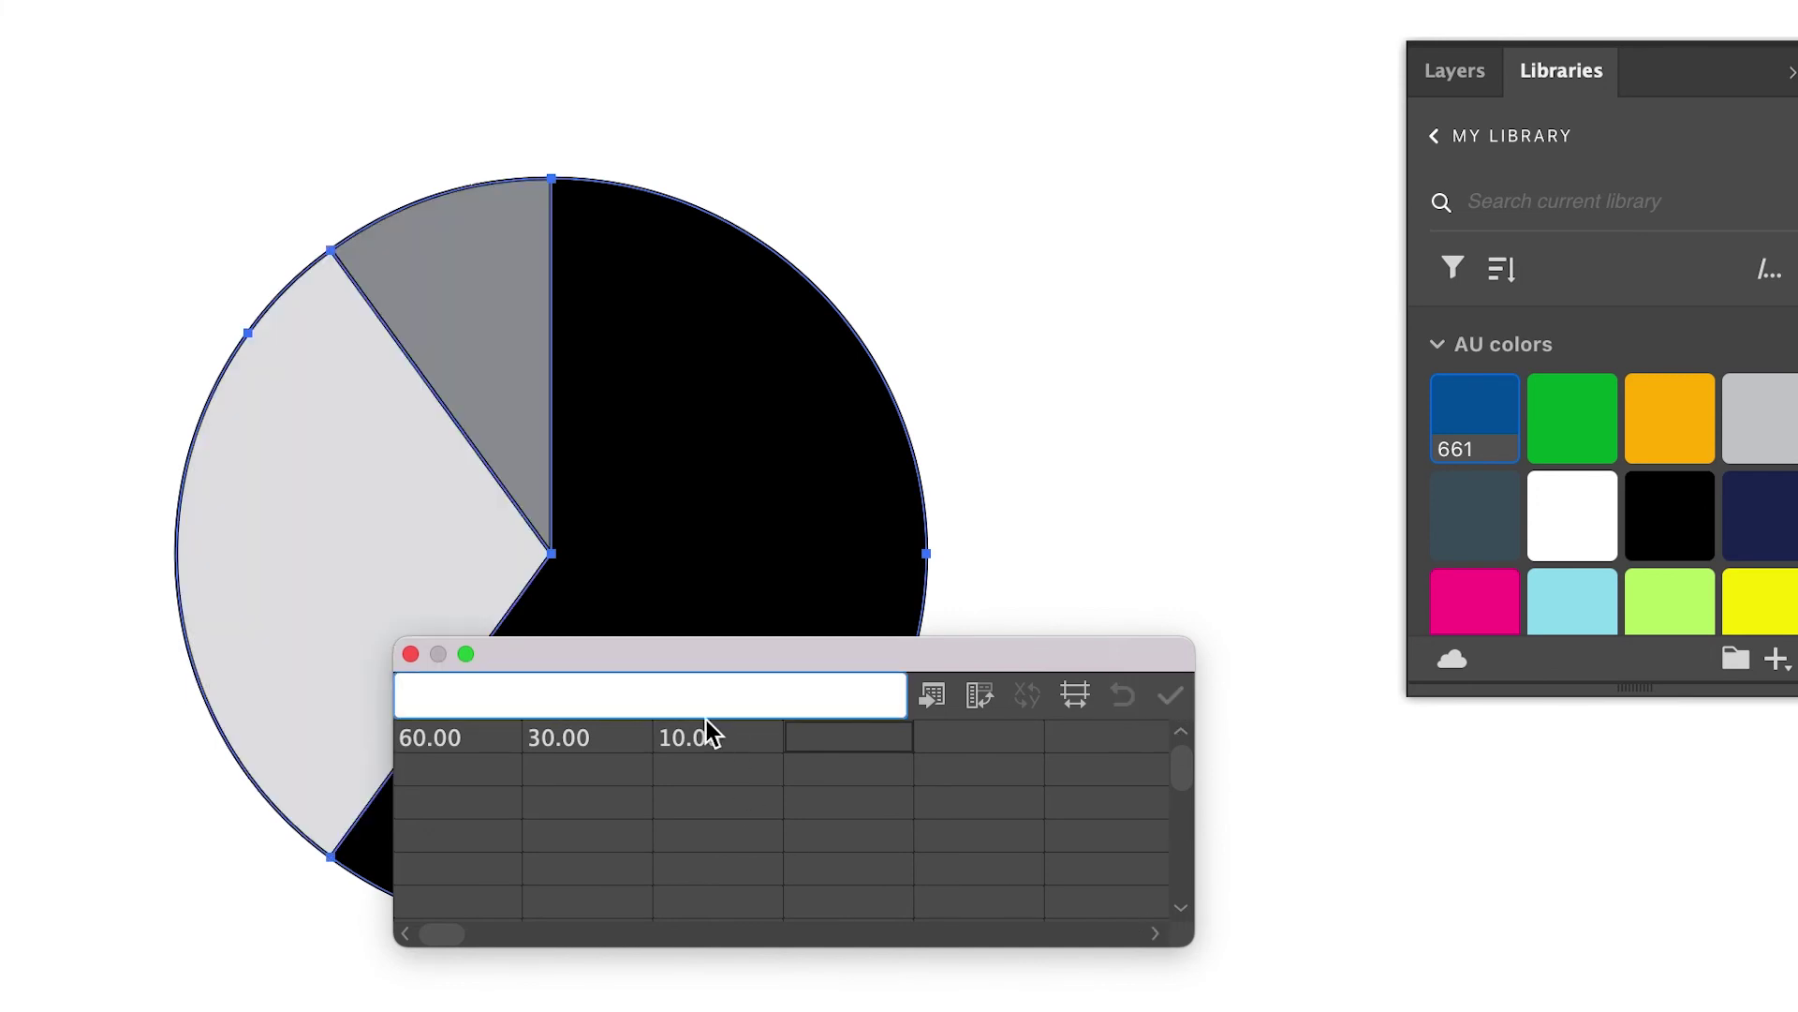
# Move the graph data window off the pie, close it and deselect the graph
pyautogui.moveTo(681, 661); pyautogui.dragTo(1182, 900)
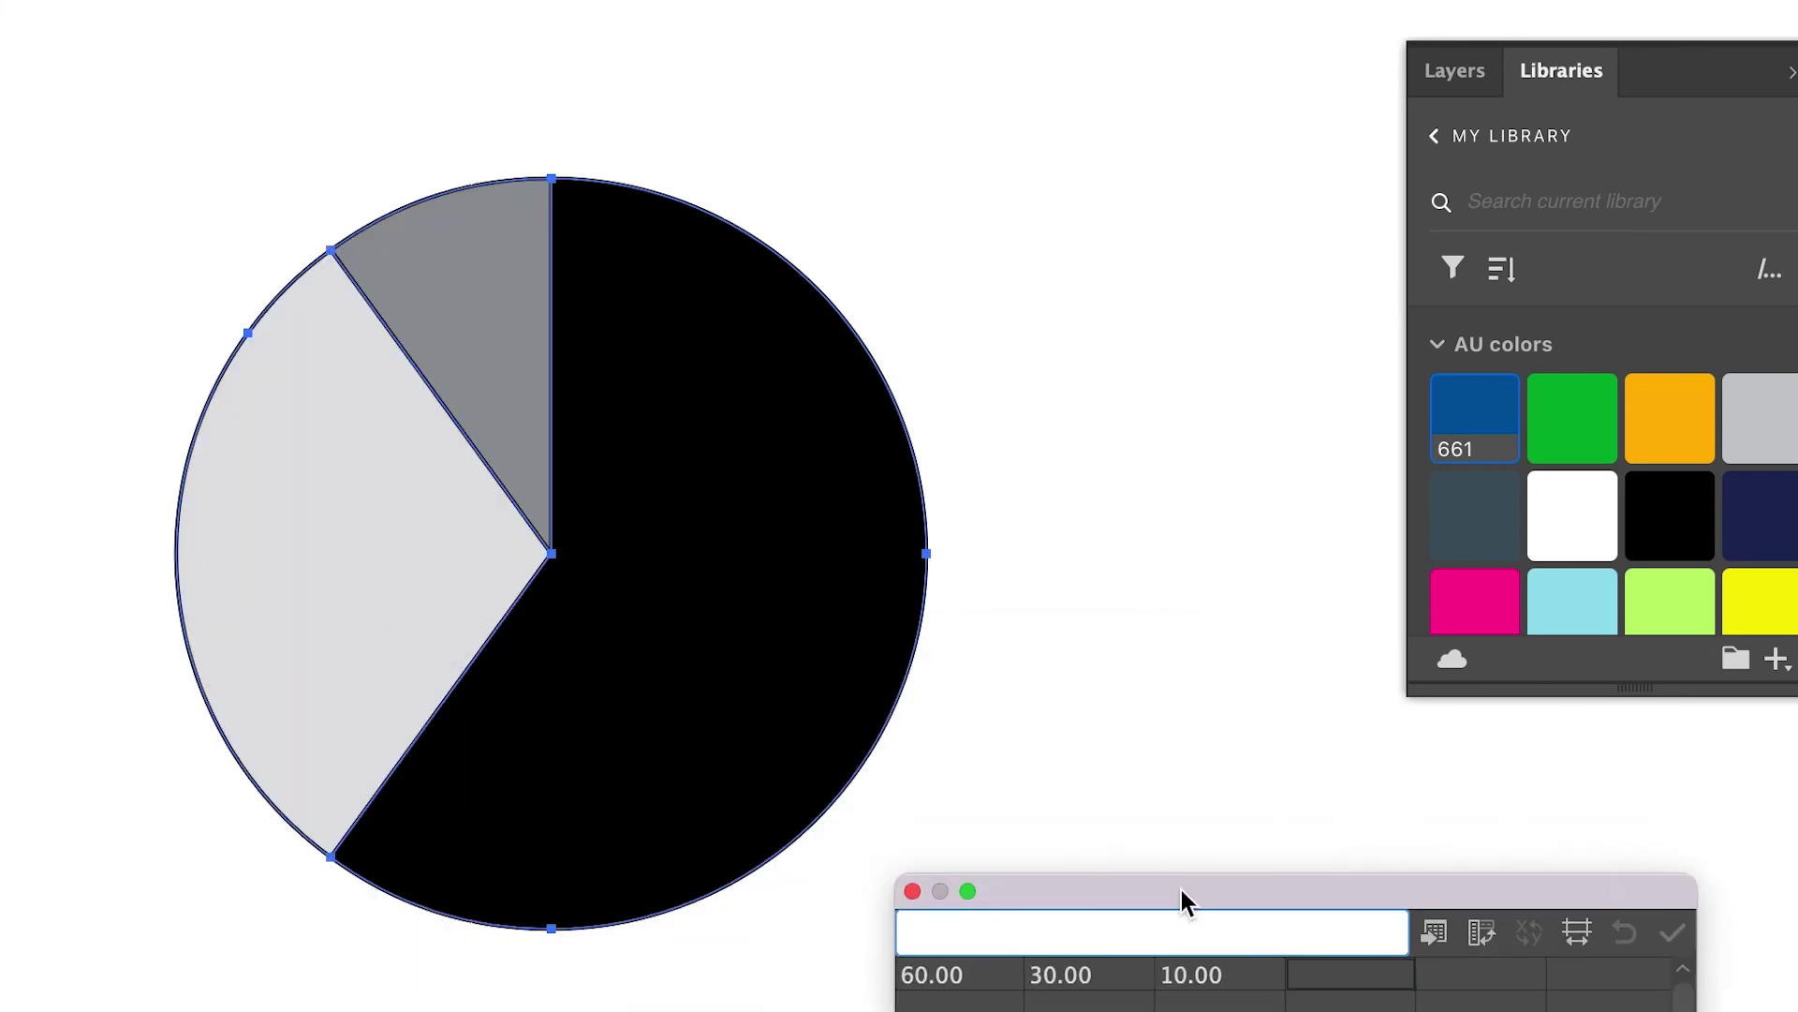
pyautogui.click(913, 892)
pyautogui.click(1010, 824)
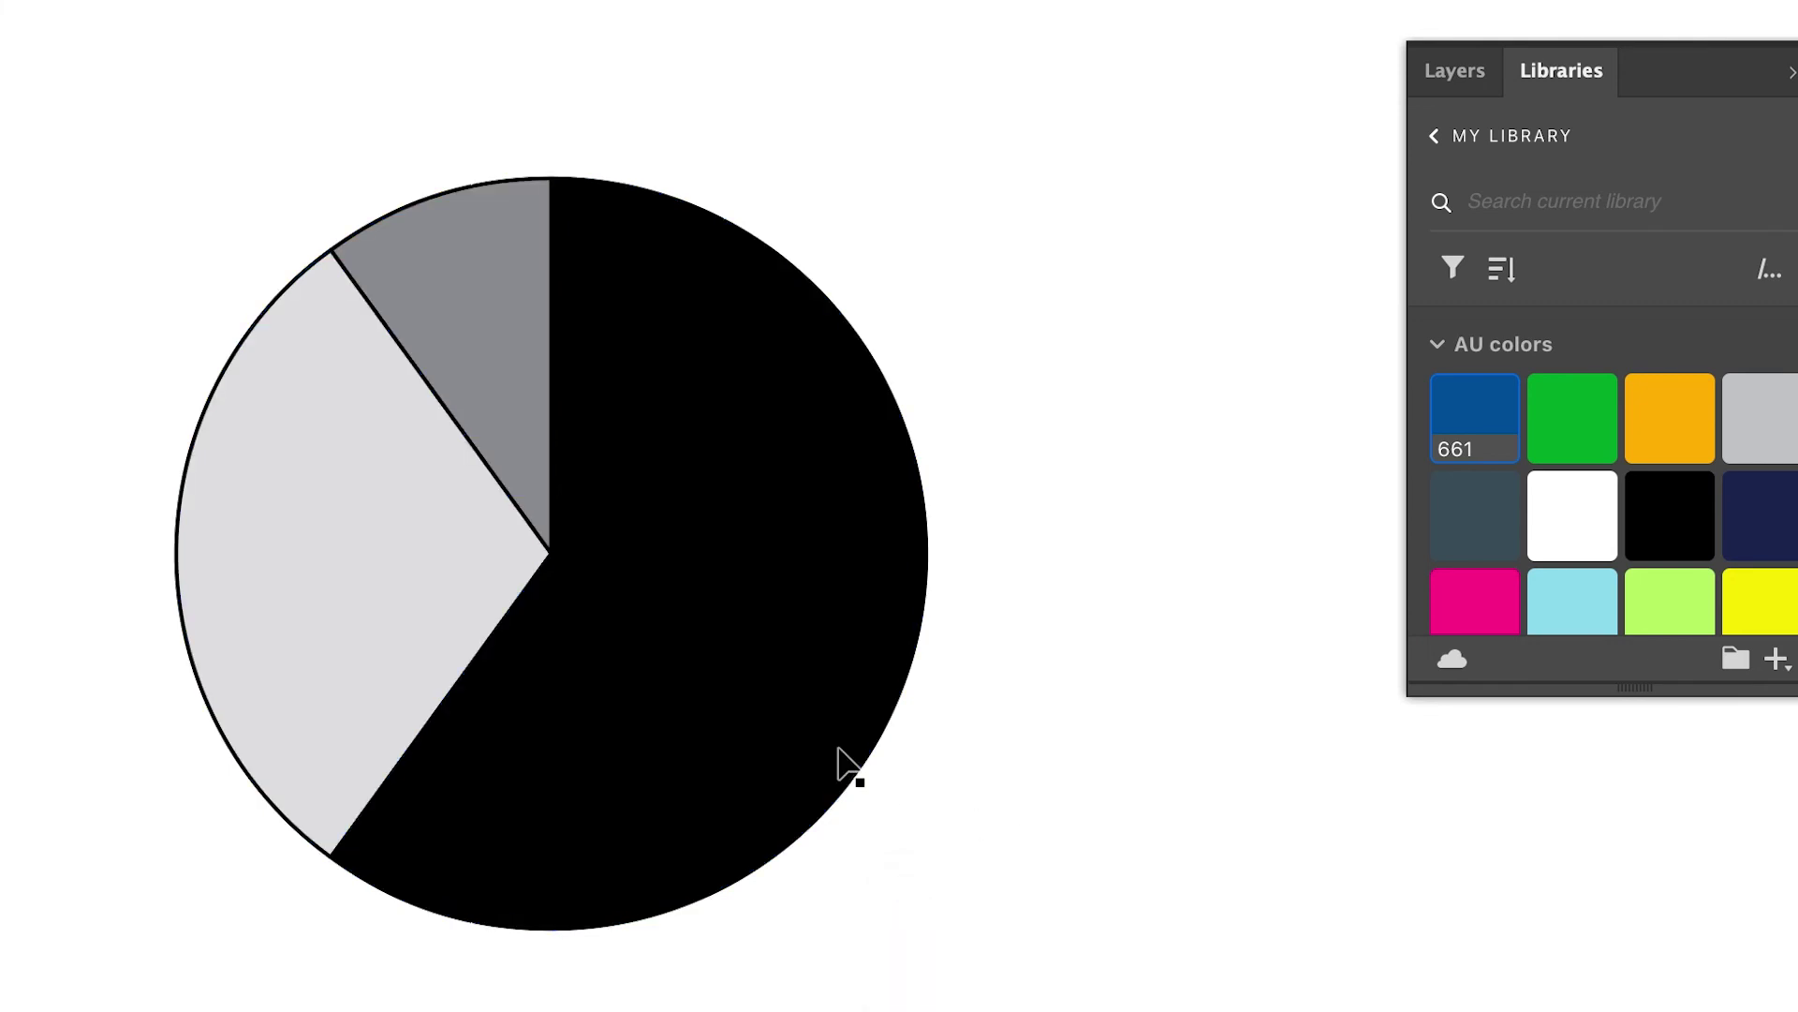